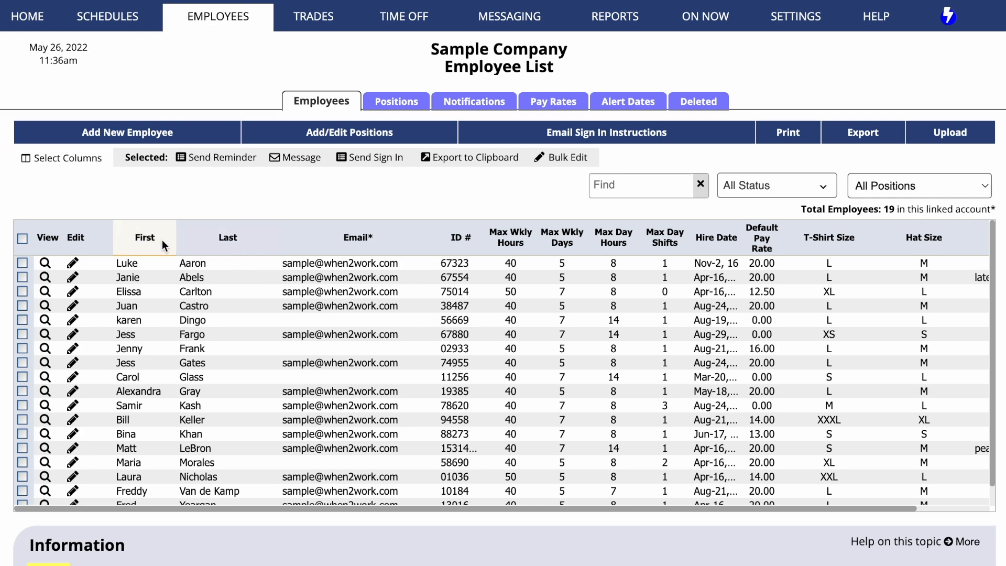
Step: Sort the employee list by the First, Last and Hire Date columns in turn
left_click(146, 241)
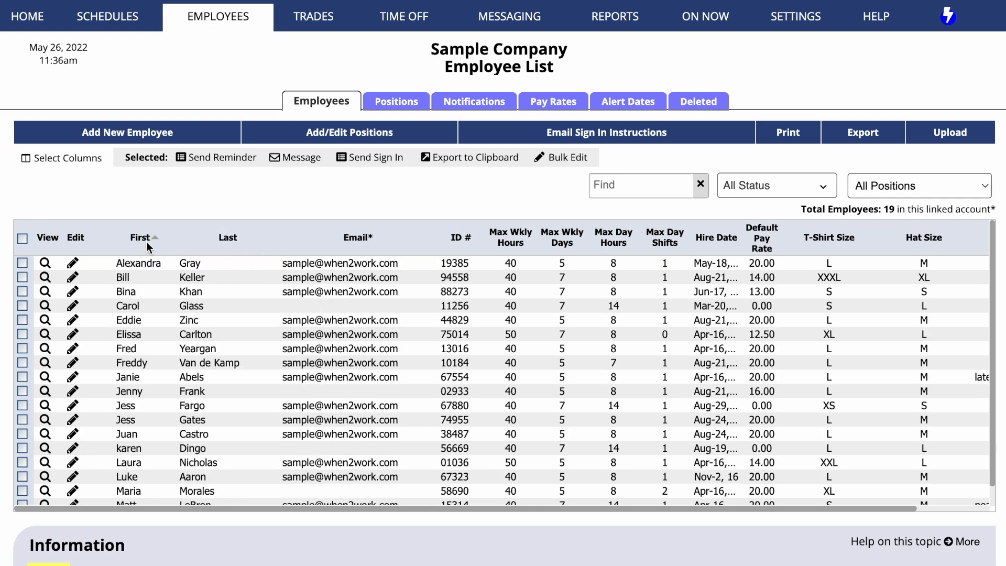
left_click(230, 238)
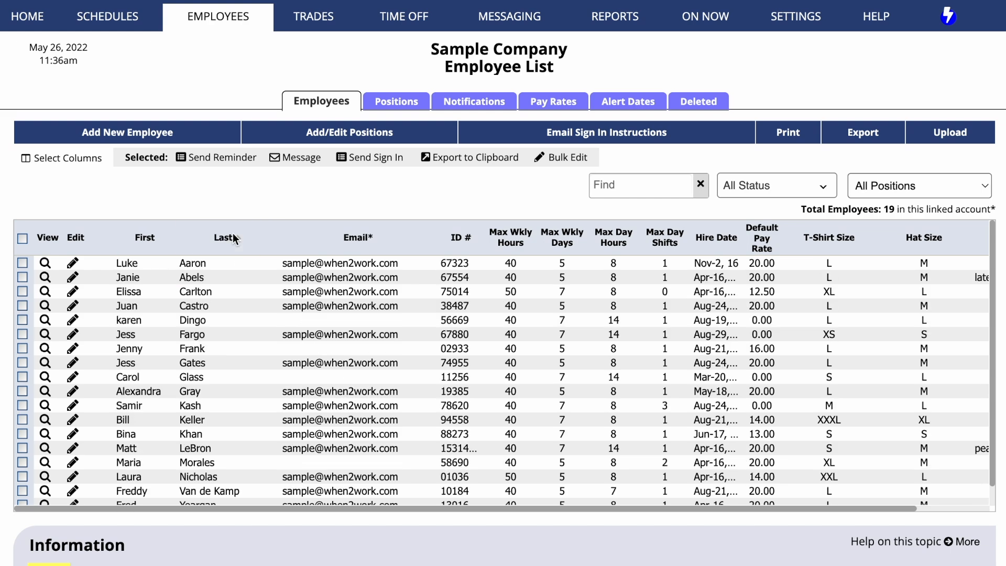
left_click(705, 240)
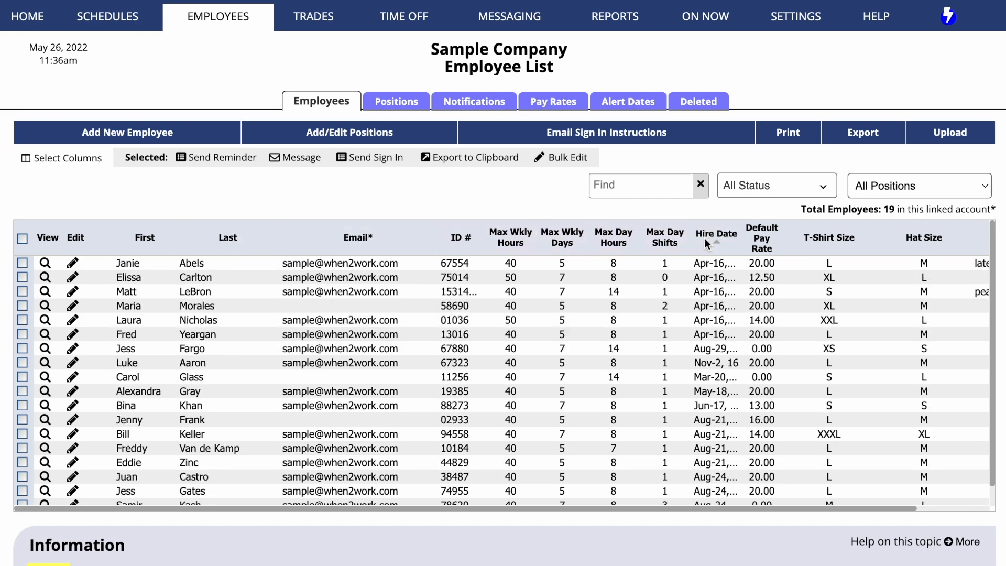
Step: Remove the Default Pay Rate column from the employee list's displayed columns and save
left_click(84, 163)
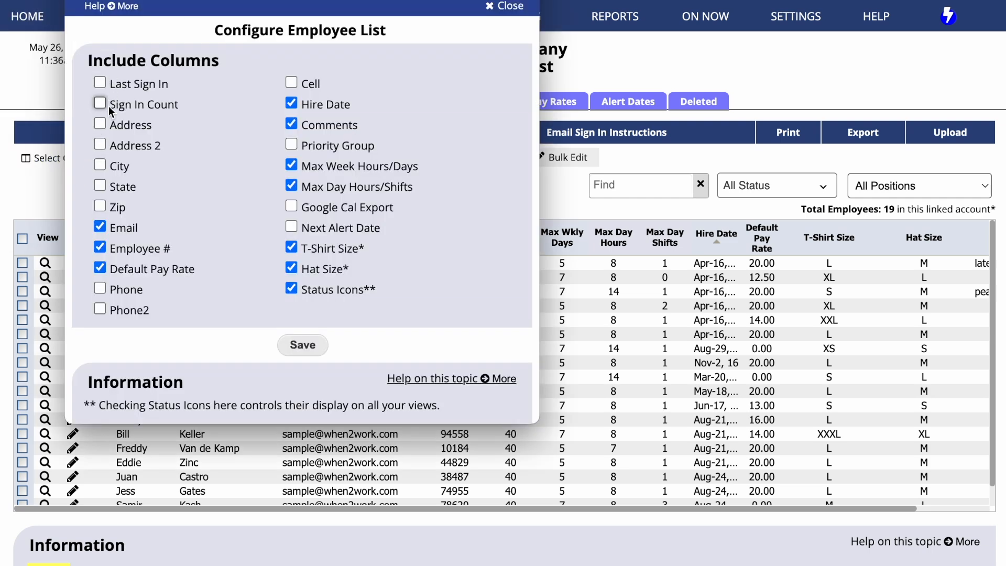
left_click(99, 268)
left_click(305, 345)
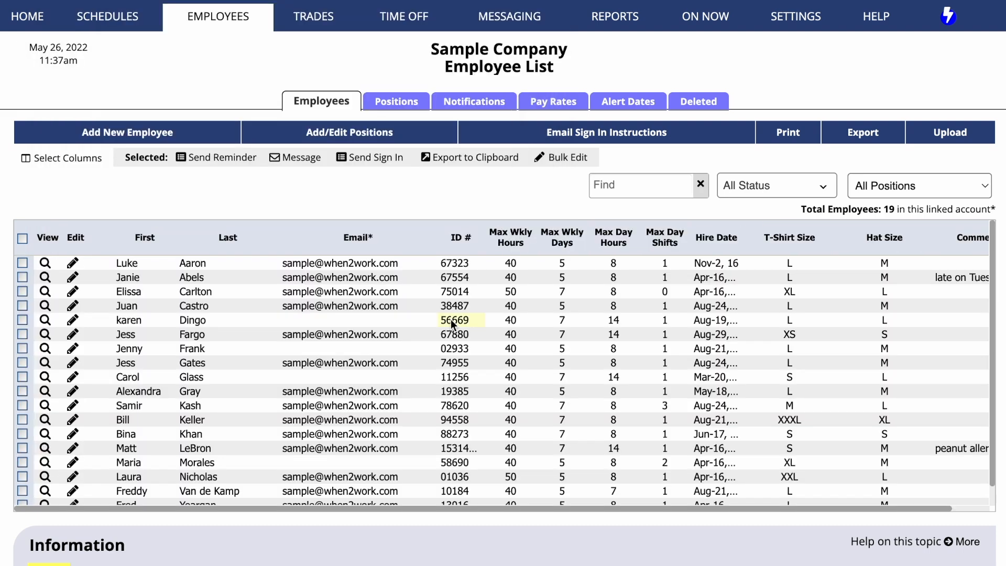
Step: Enter a new ID # for the fifth employee directly in the list
left_click(450, 320)
type("34688")
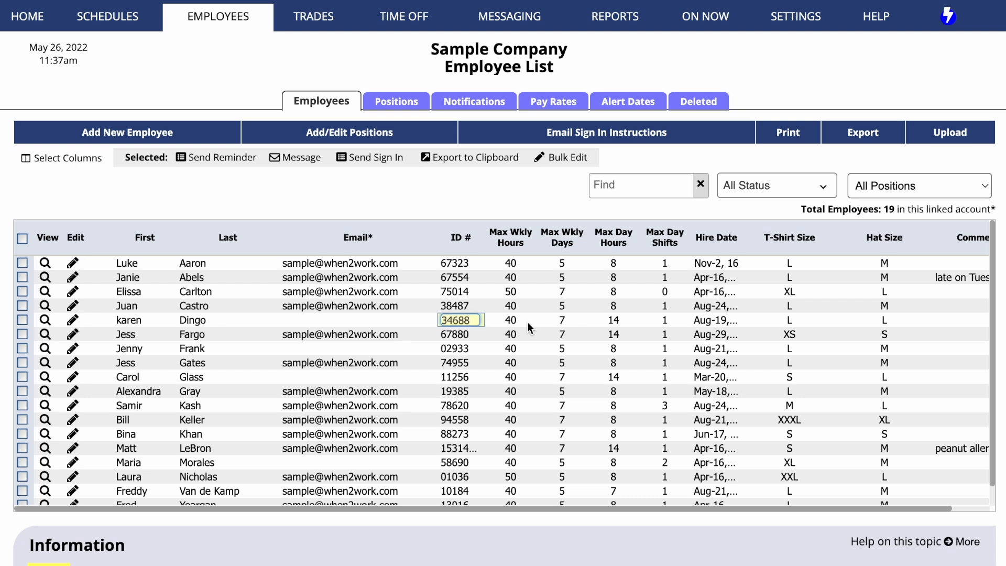
Step: Set the same employee's max day hours to 8 and max day shifts to 2
left_click(610, 321)
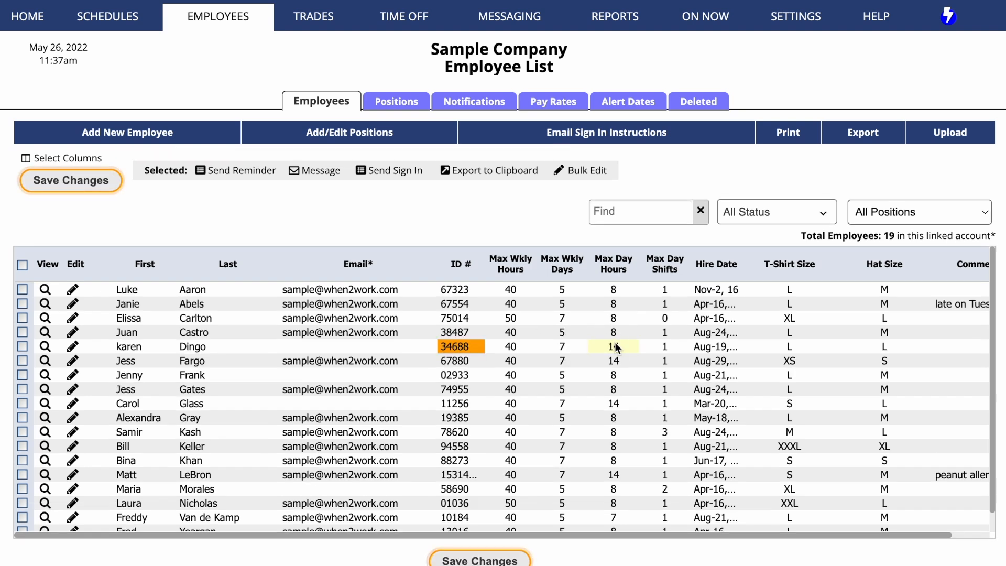
type("8")
left_click(666, 347)
type("2")
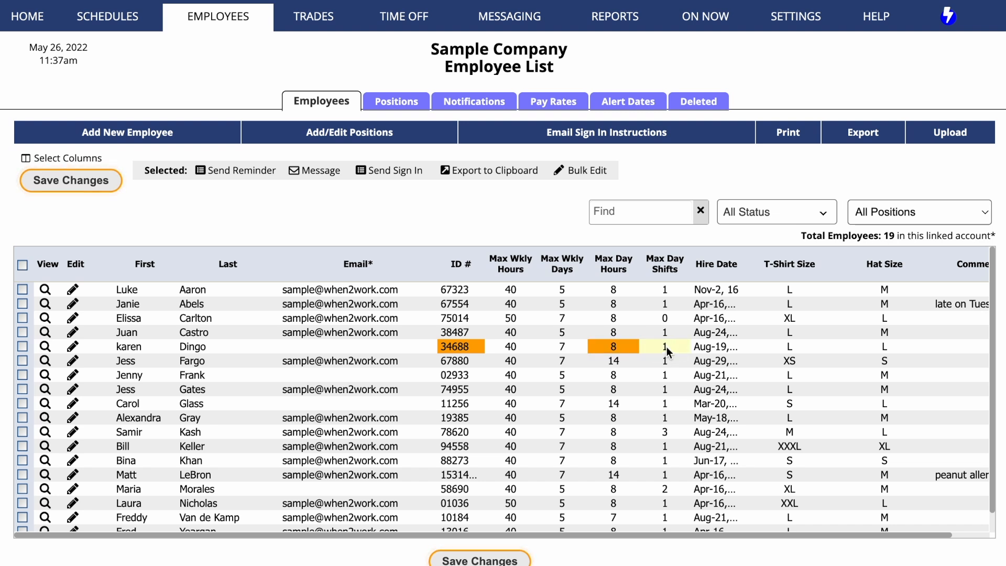
left_click(701, 348)
left_click(963, 237)
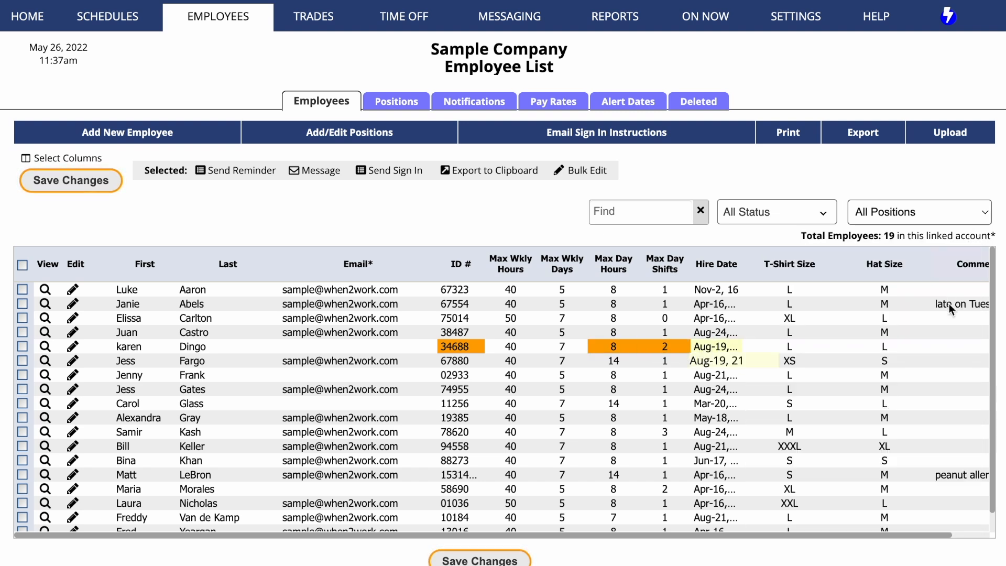
Step: Set max weekly hours to 45 and max weekly days to 7 for an employee lower in the list, and save the changes
scroll(865, 398, "down", 2)
left_click(511, 461)
type("45")
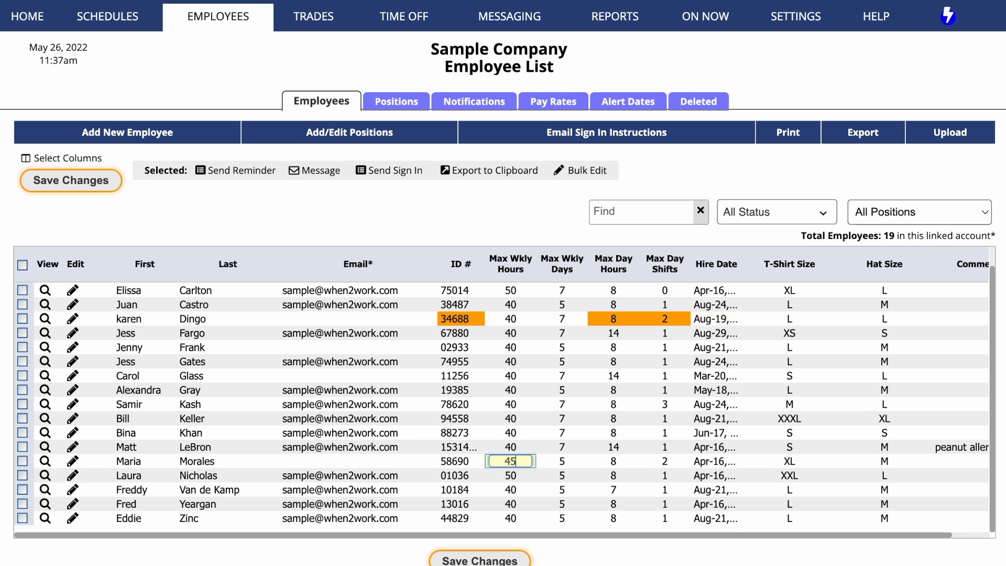
left_click(564, 460)
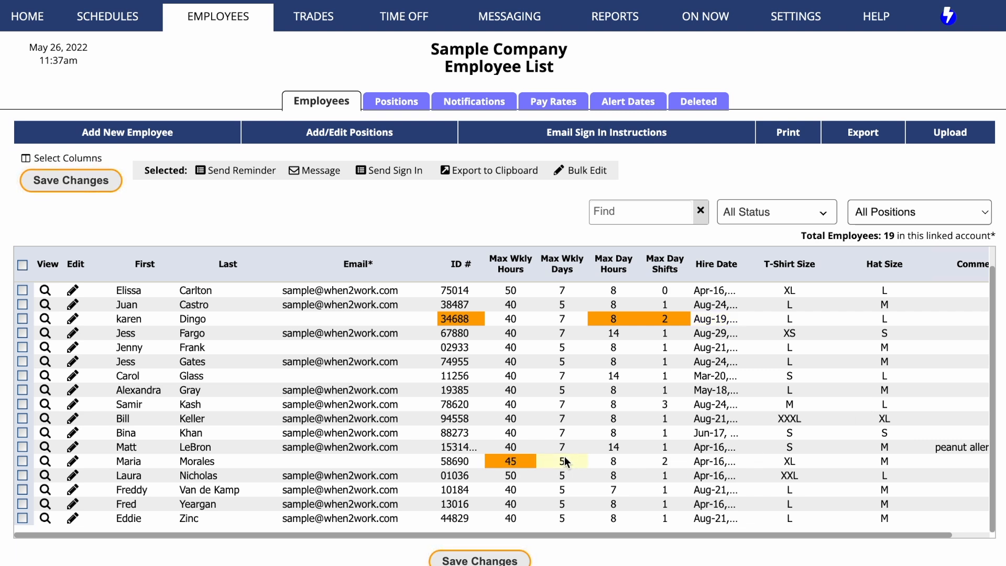
type("7")
left_click(490, 561)
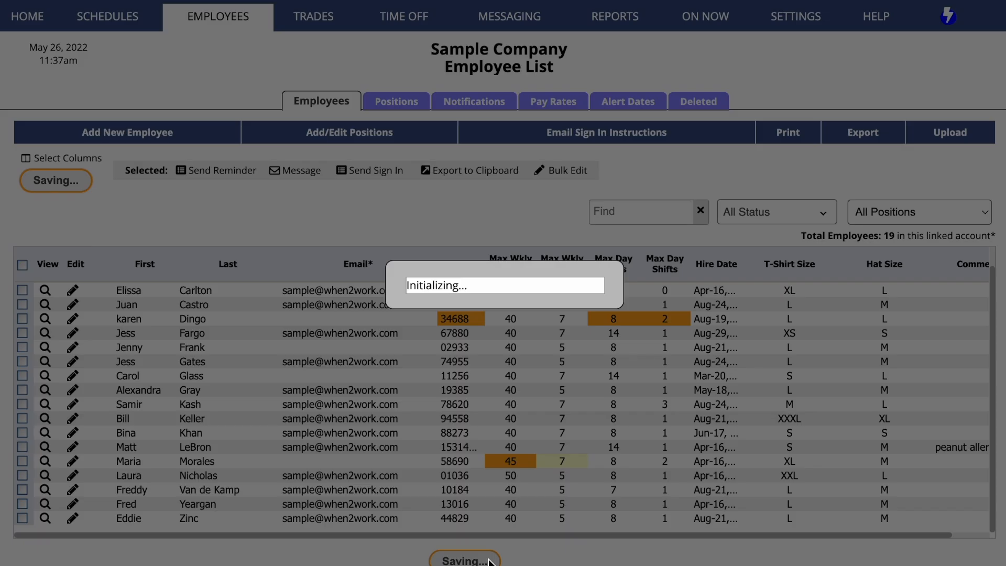
left_click(518, 303)
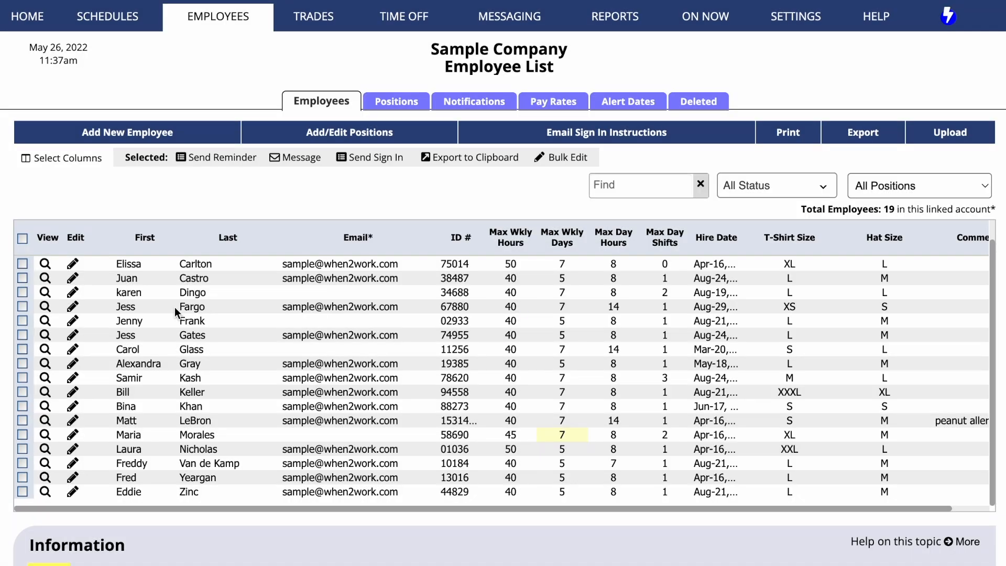
Step: Open an employee's view window and read through the Info tab details
left_click(45, 365)
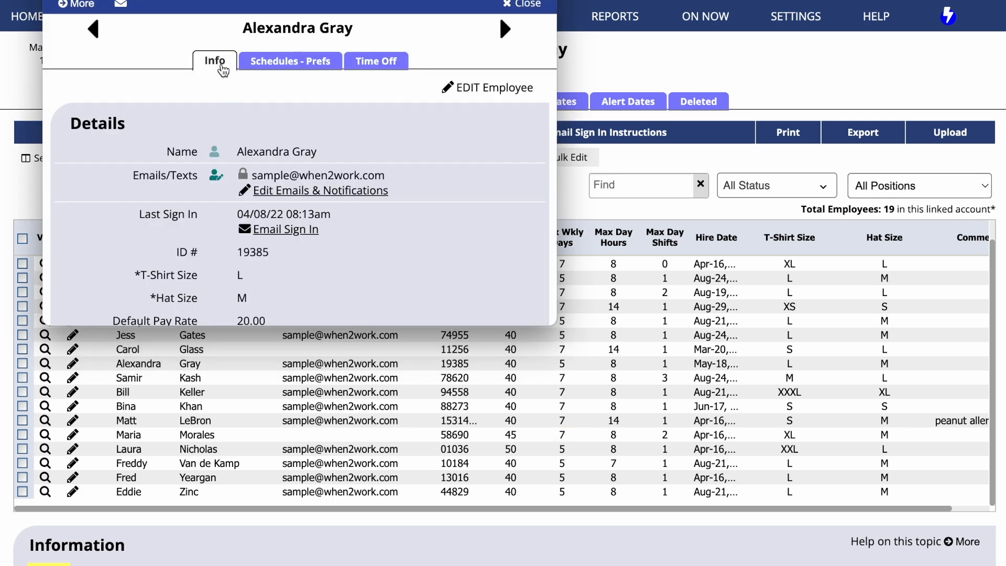
scroll(222, 69, "down", 3)
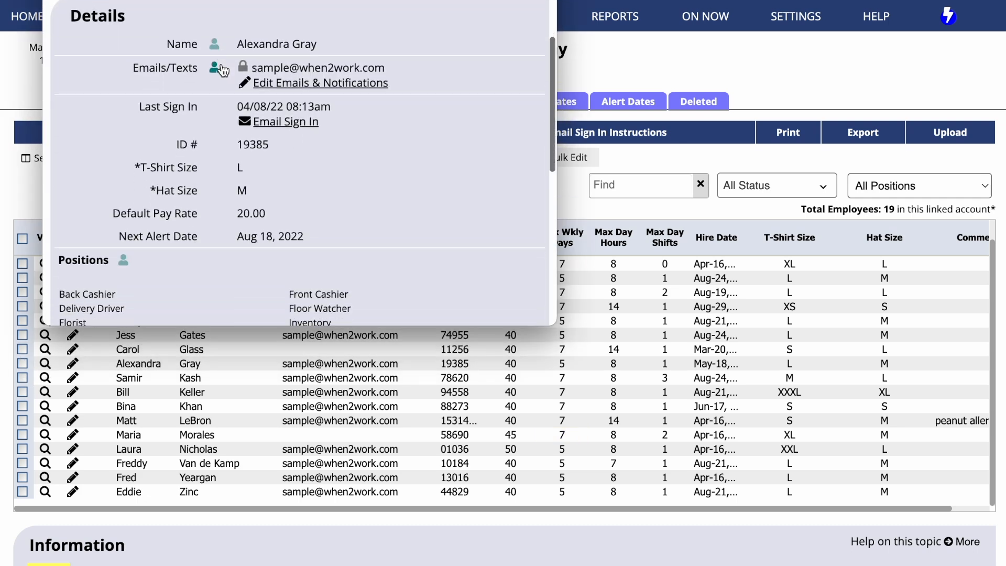
scroll(222, 69, "down", 4)
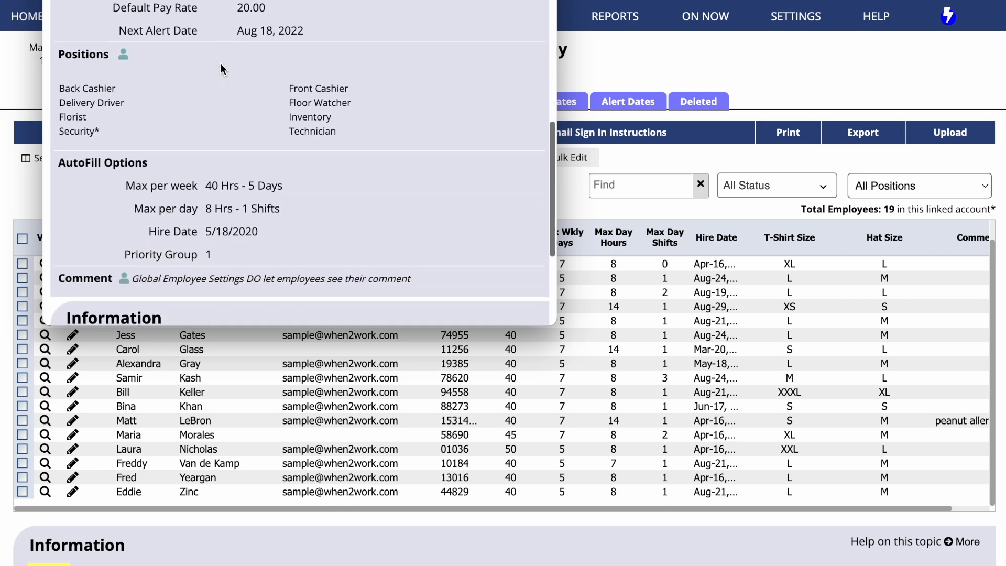
scroll(221, 64, "down", 2)
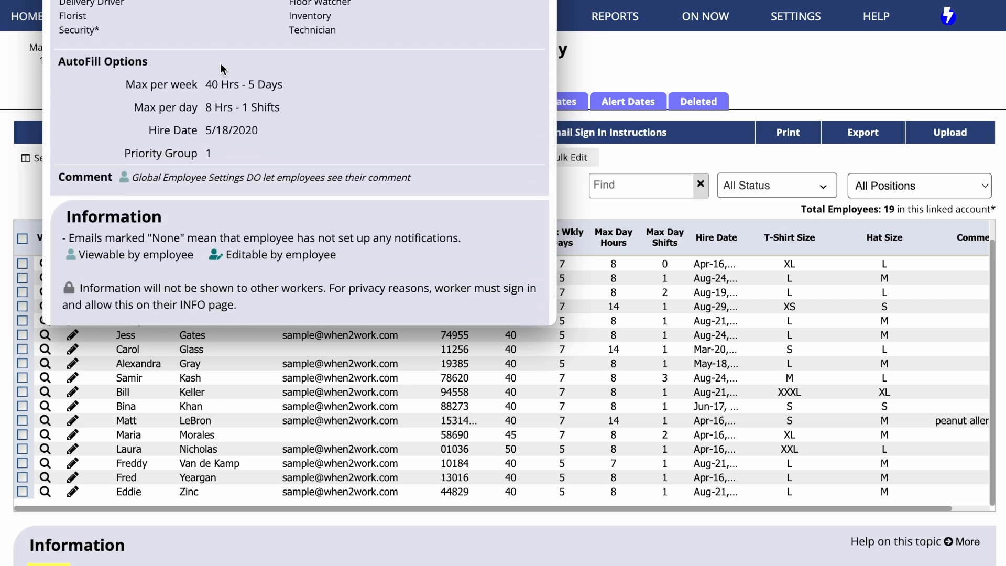
scroll(221, 64, "up", 8)
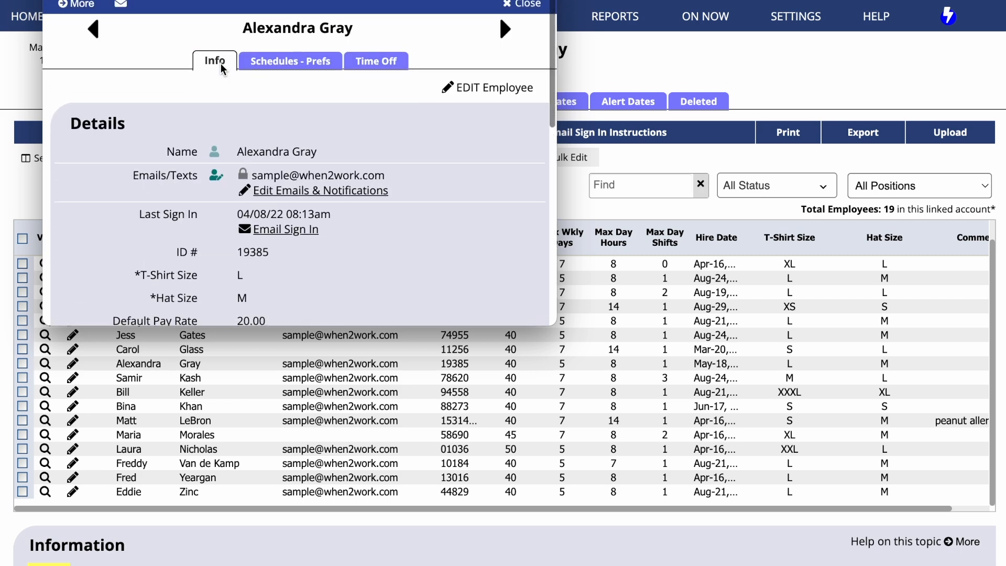
Step: Review the employee's weekly schedule and work time preferences, then the monthly schedule
left_click(290, 67)
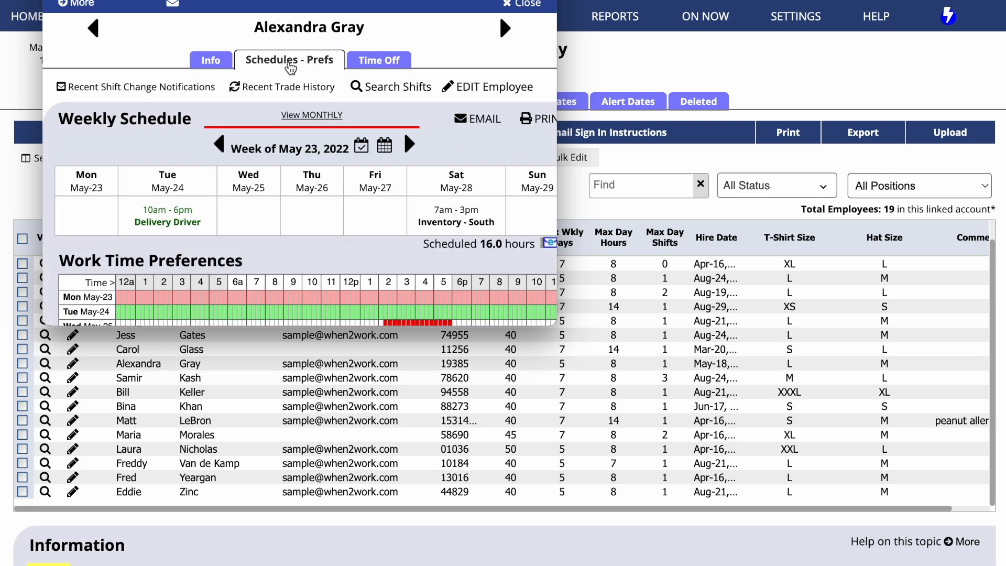
scroll(290, 67, "down", 2)
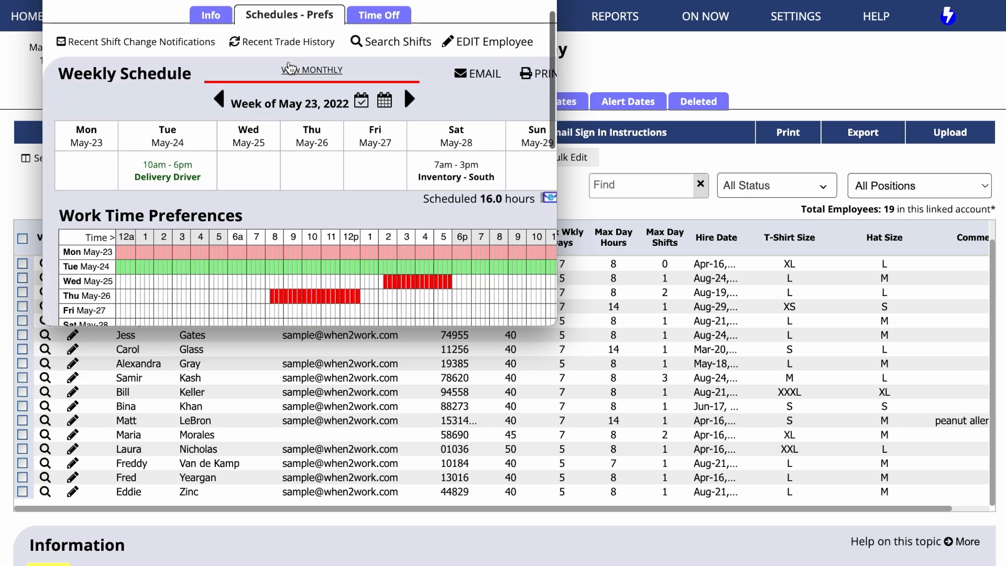
left_click(310, 69)
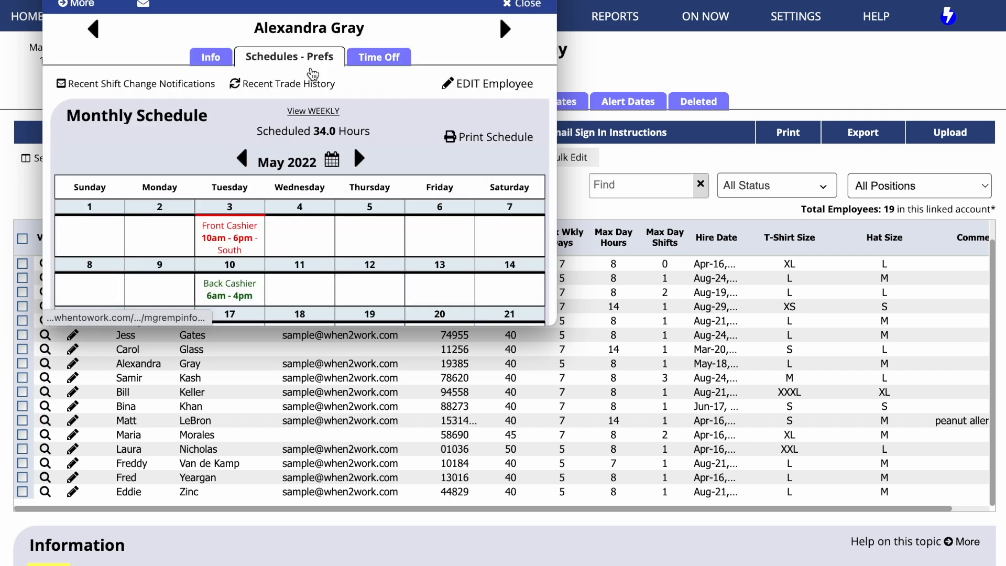
scroll(312, 74, "down", 5)
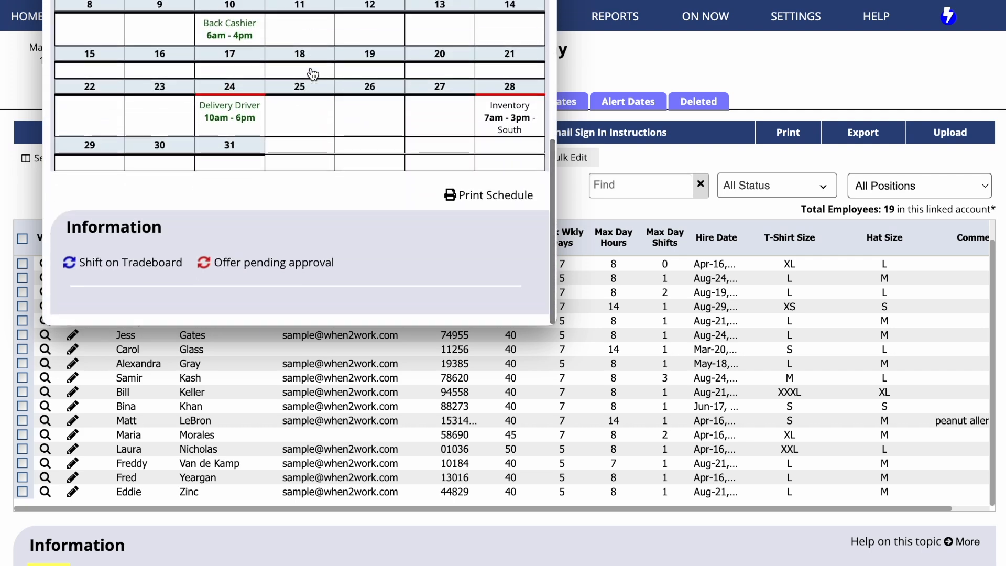
scroll(312, 74, "up", 5)
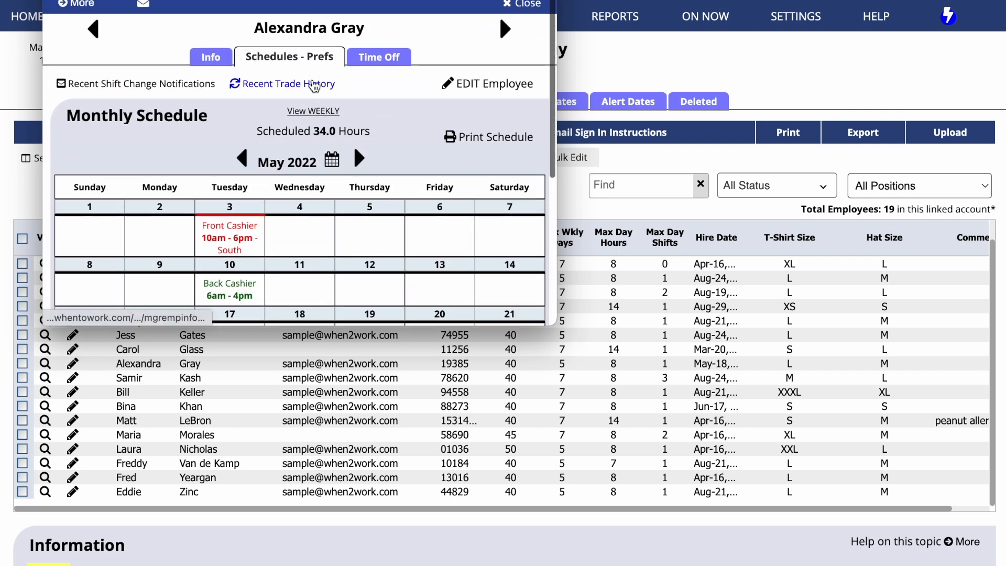
Step: Review the employee's recent trade history and recent shift change notifications
left_click(314, 85)
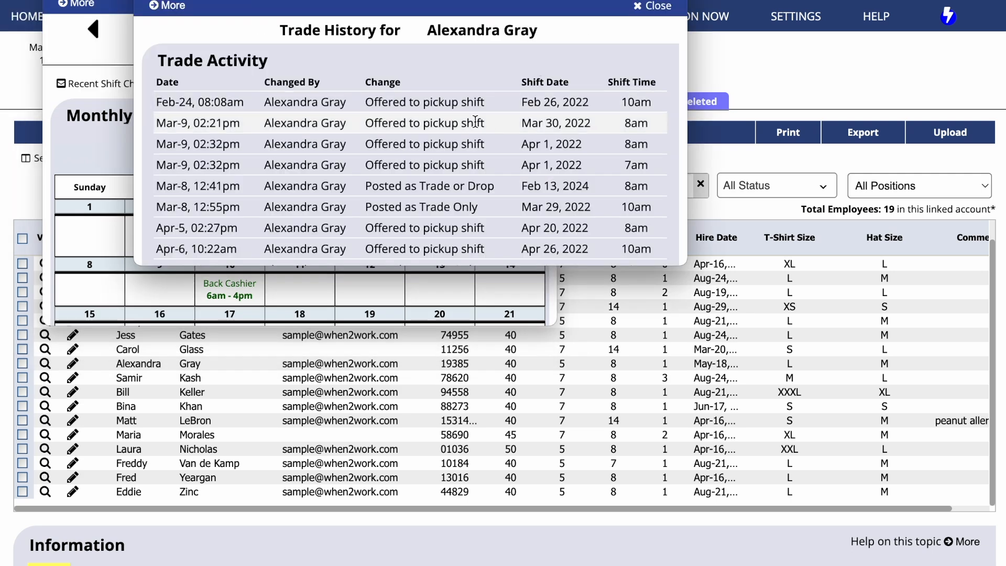
scroll(475, 121, "down", 2)
scroll(475, 105, "up", 3)
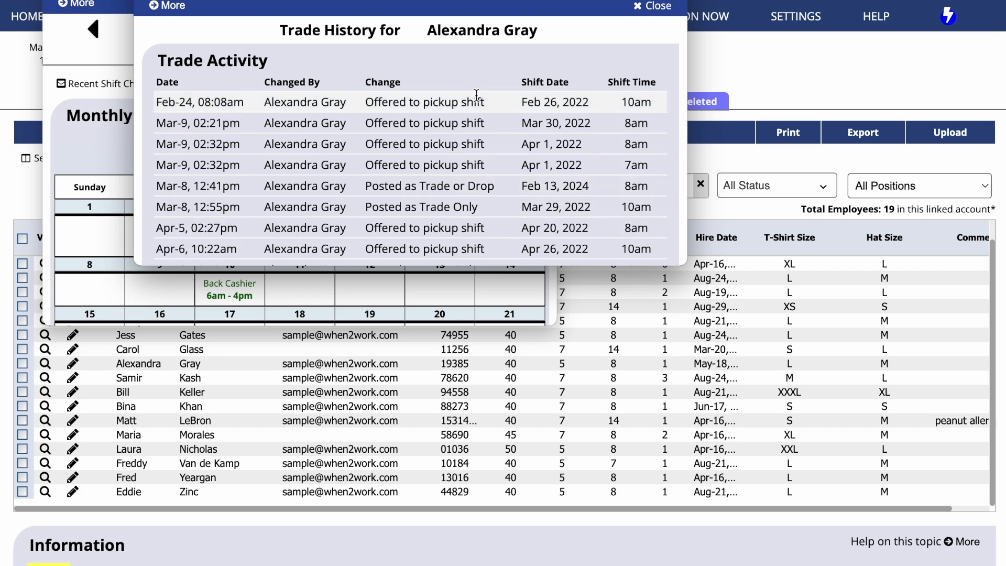
left_click(652, 6)
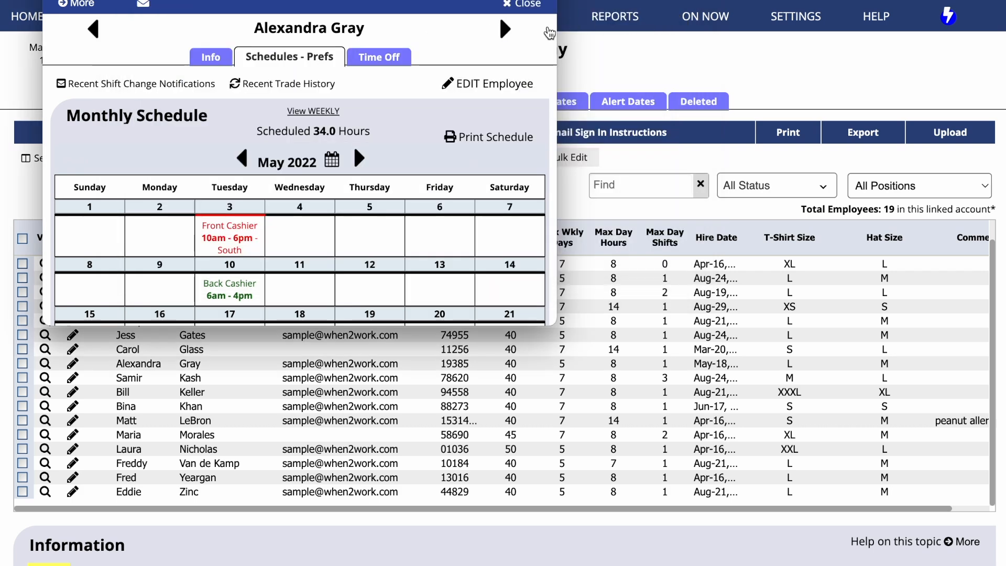
left_click(178, 86)
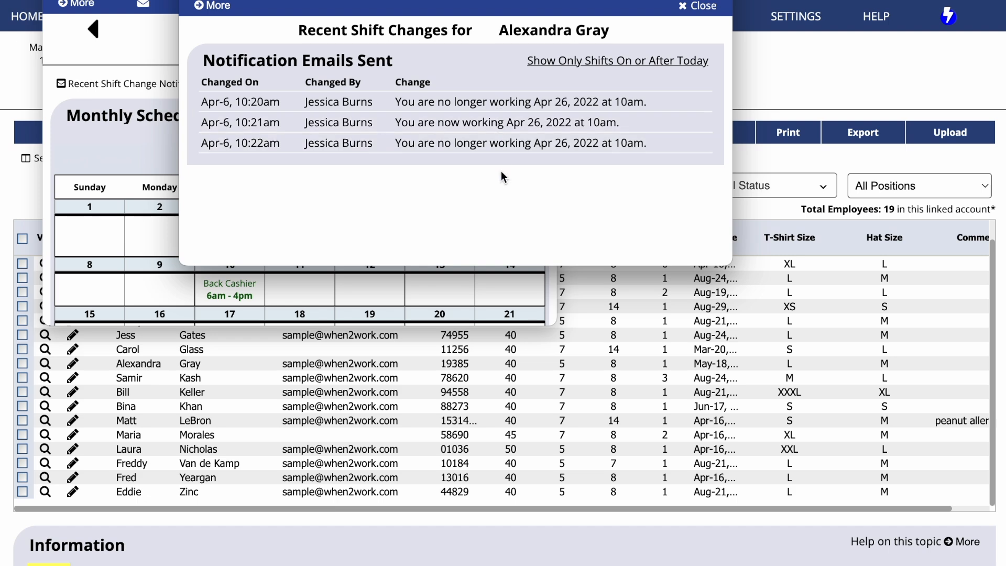
left_click(691, 7)
Step: Review the employee's time off requests, then close the view window
left_click(384, 61)
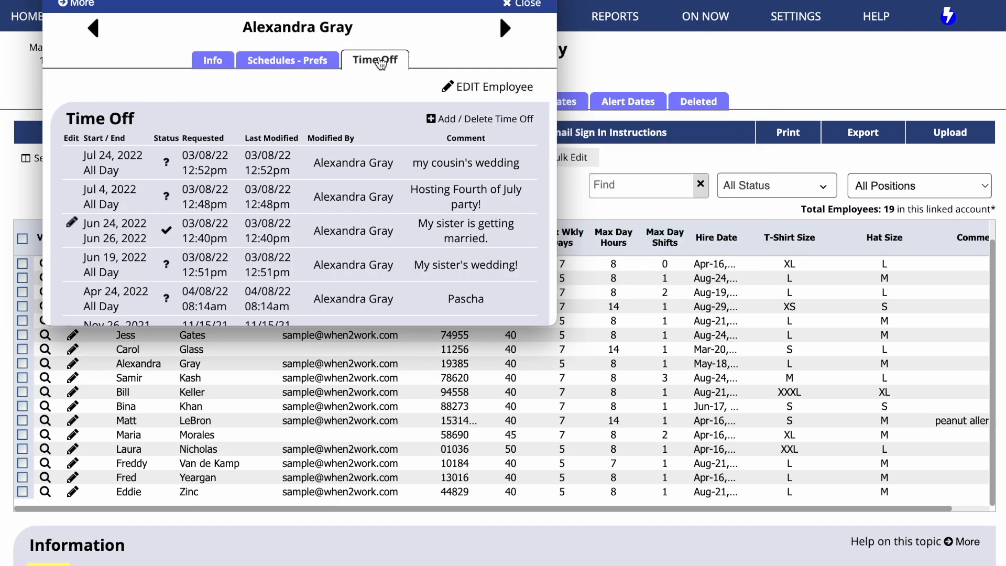
scroll(381, 62, "down", 5)
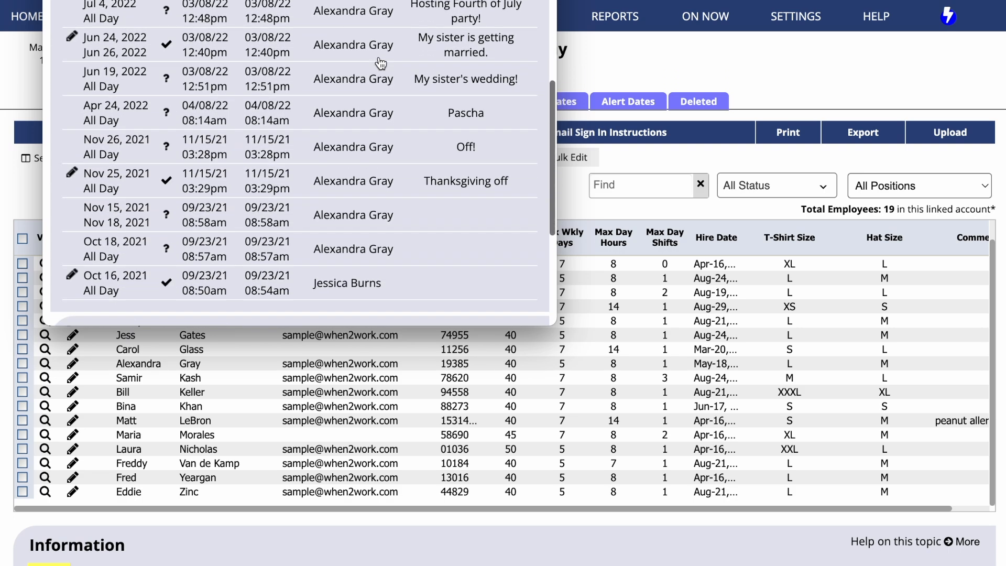
scroll(380, 63, "up", 5)
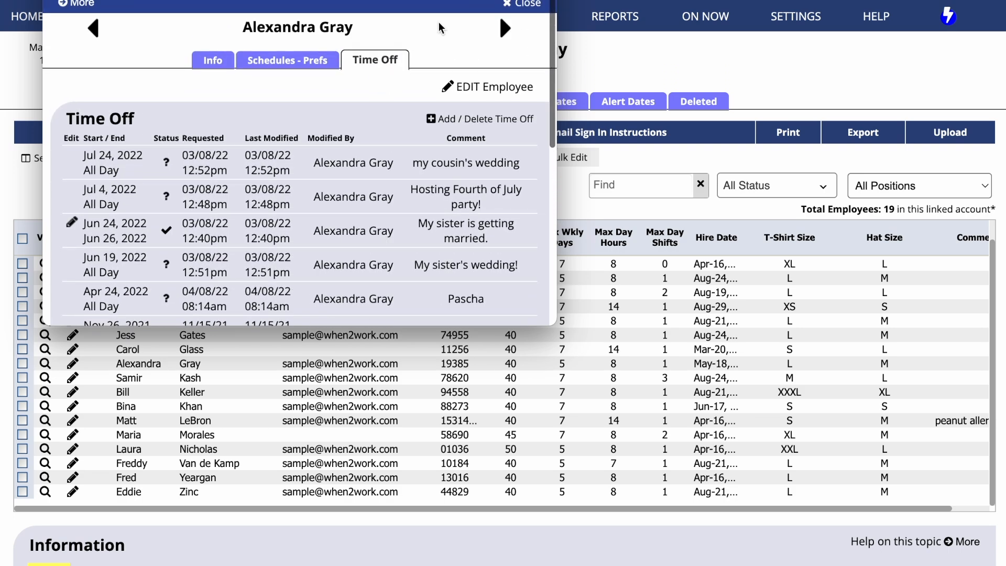
left_click(500, 11)
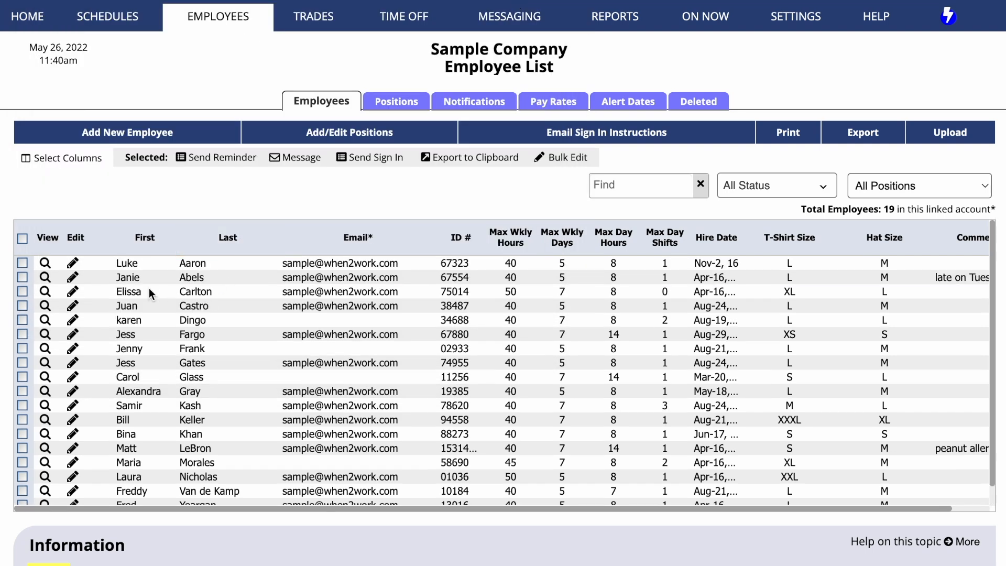
Step: Open an employee's edit form and expand its selected and unselected positions
left_click(73, 391)
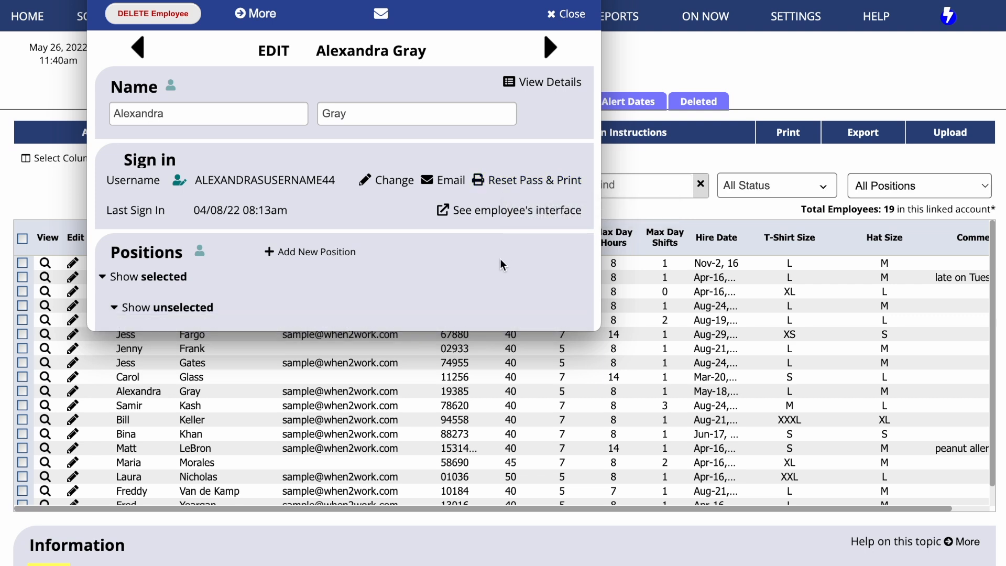
scroll(500, 262, "down", 3)
left_click(110, 146)
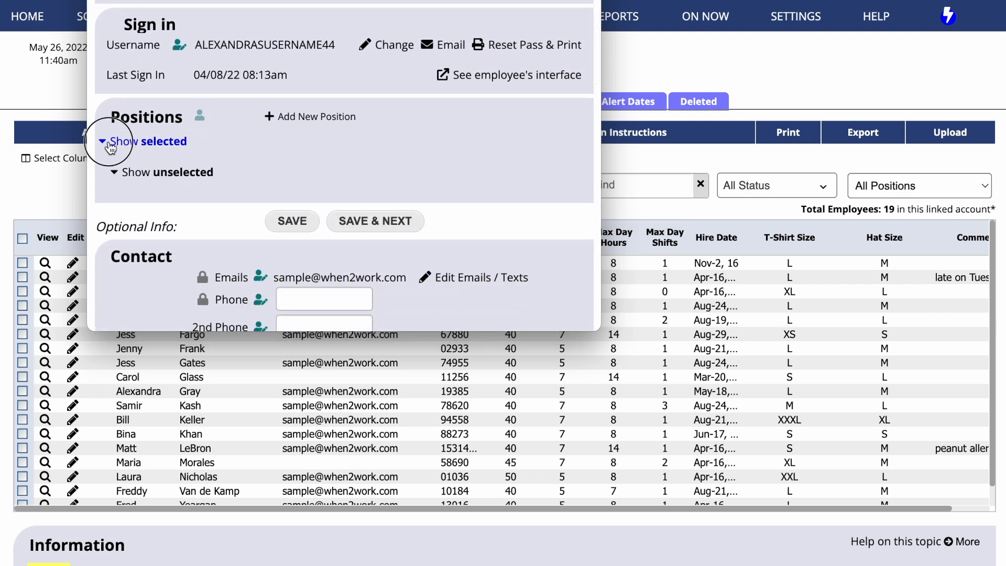
scroll(111, 161, "down", 1)
left_click(121, 224)
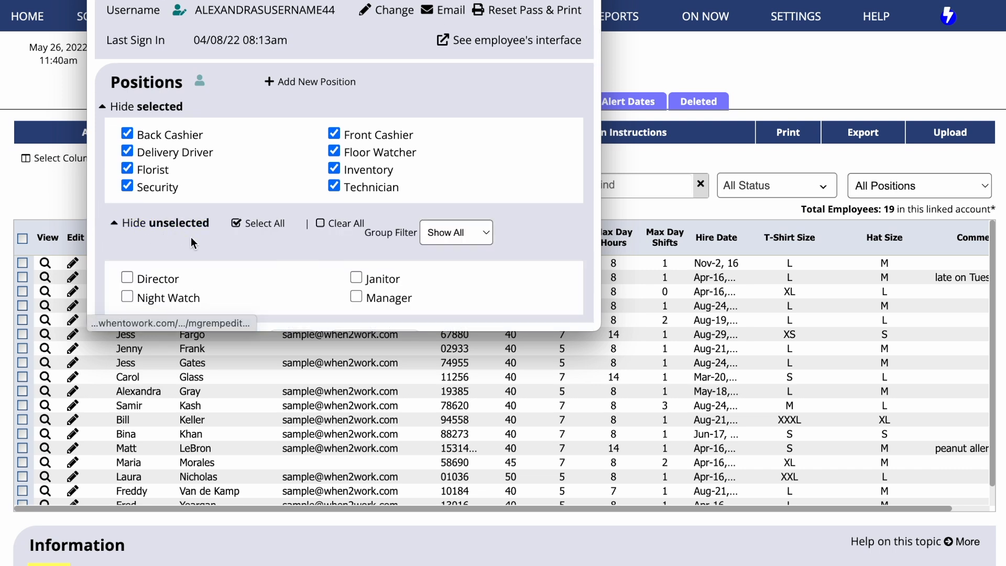
Step: Collapse the unselected positions and scroll through the employee's contact and autofill fields
scroll(189, 236, "down", 2)
left_click(127, 241)
scroll(131, 244, "down", 2)
scroll(131, 245, "down", 5)
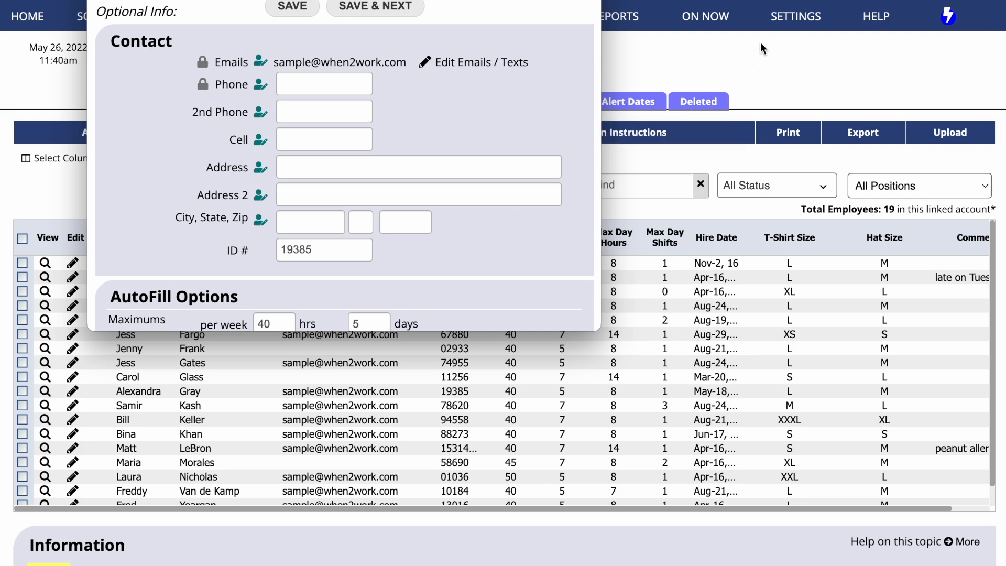
Step: In the account settings, prevent employees from adding or editing their own address and phones, and save
left_click(778, 20)
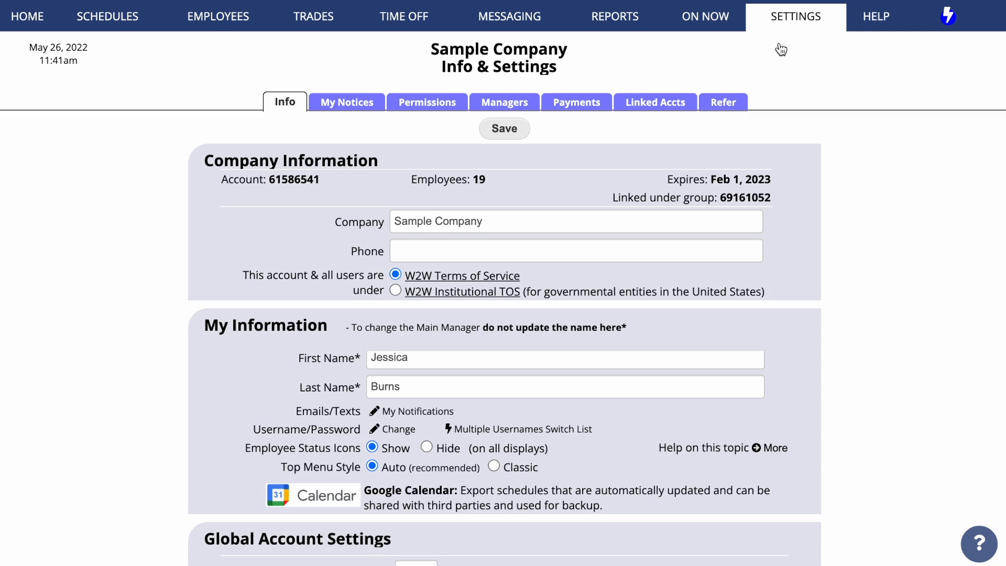
scroll(780, 49, "down", 6)
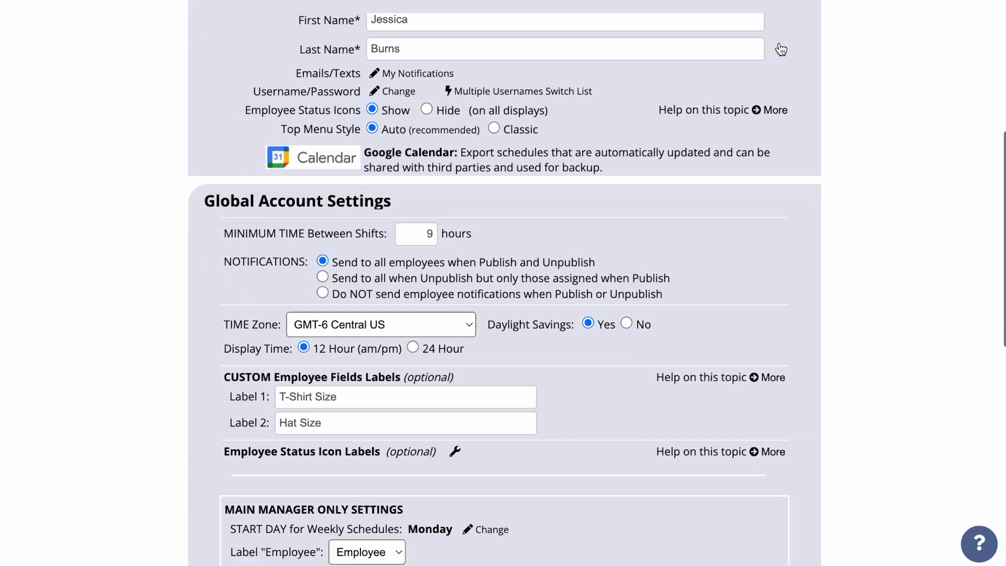
scroll(780, 50, "down", 5)
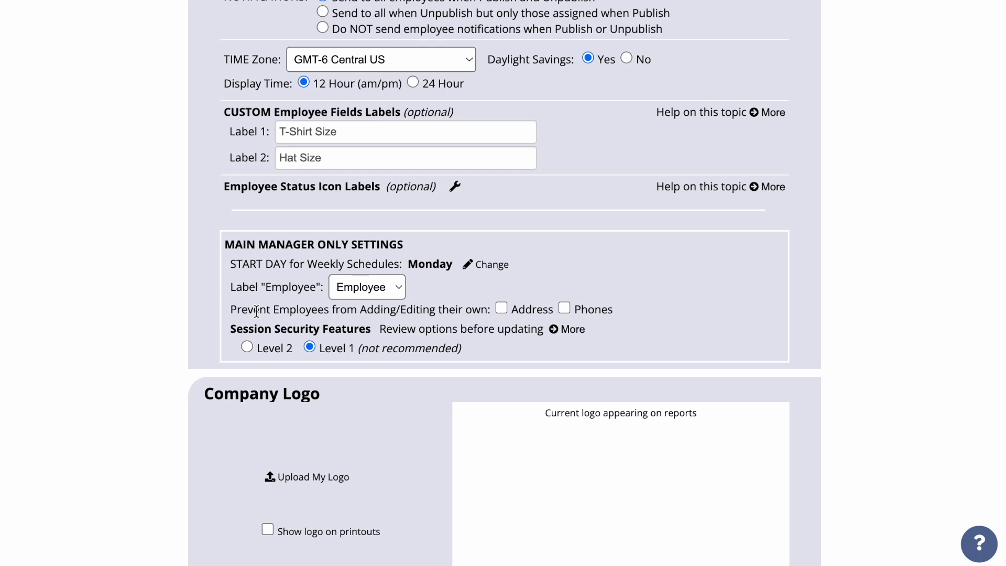
left_click(501, 308)
left_click(563, 308)
scroll(692, 292, "down", 3)
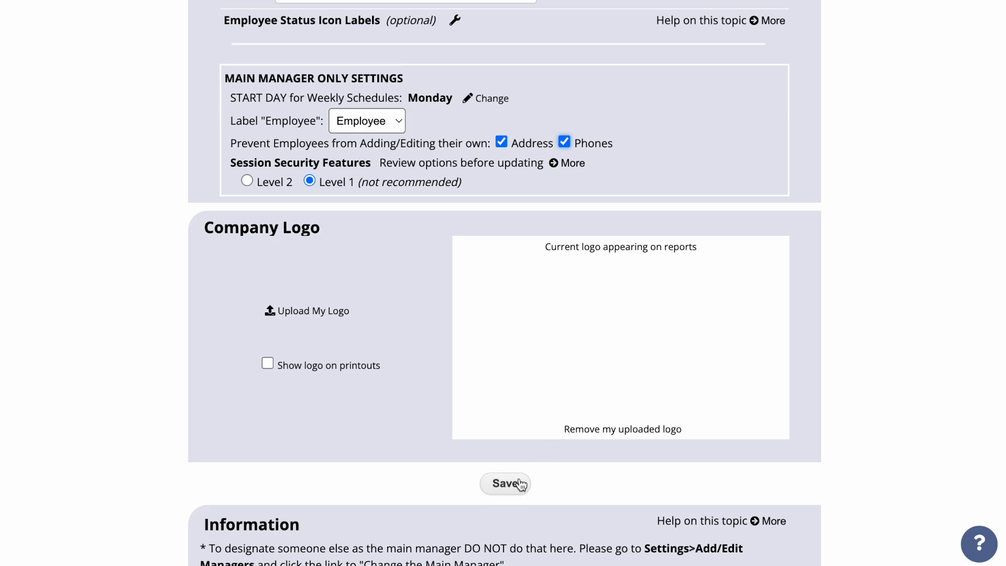
left_click(515, 490)
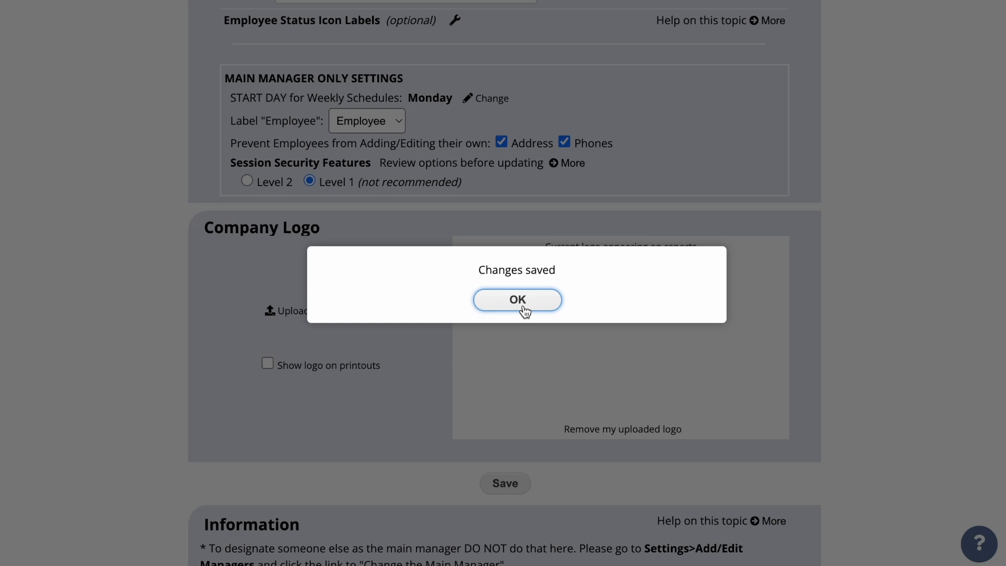
left_click(524, 308)
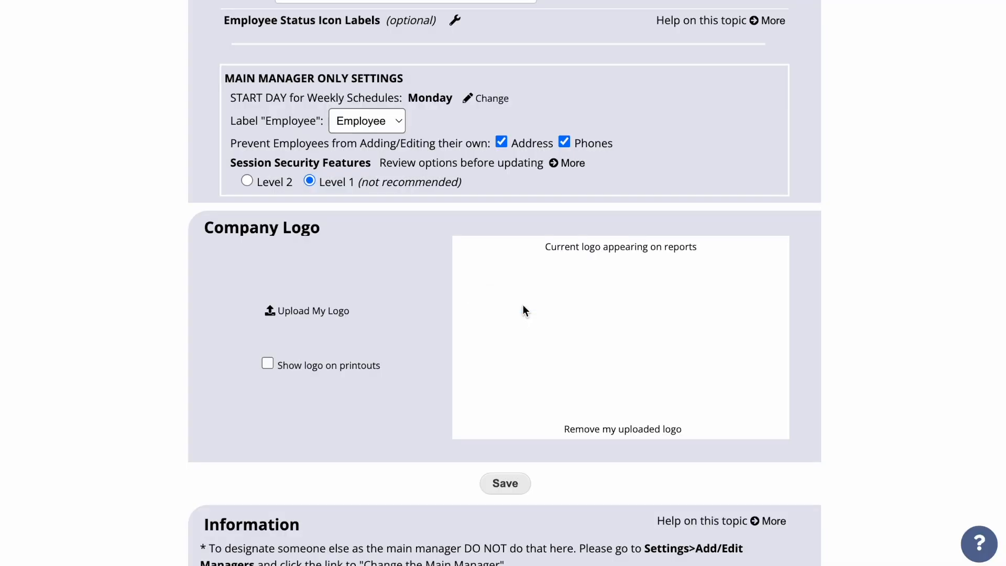
Step: Change the first employee's last name to A in the edit form and save it
scroll(523, 309, "up", 15)
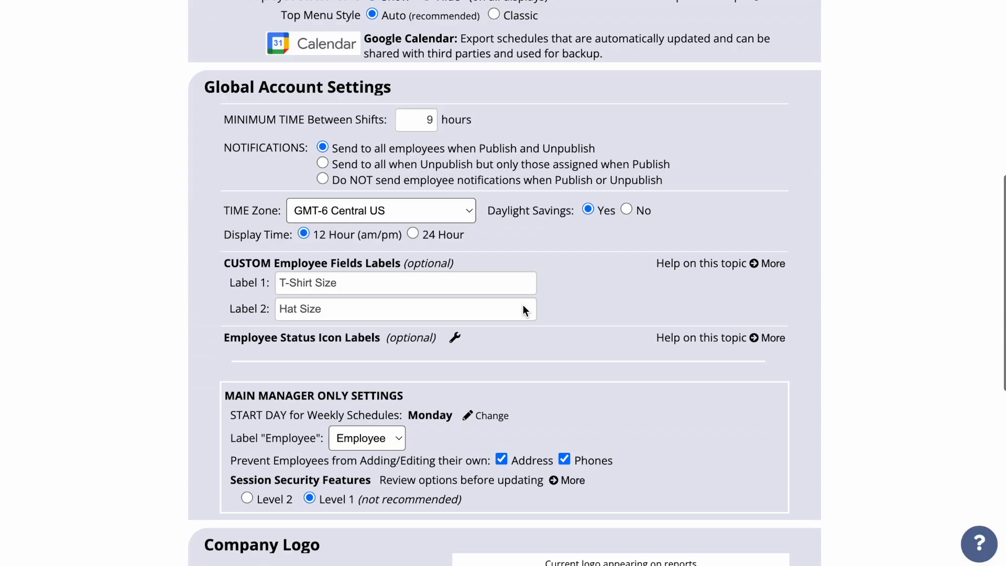
scroll(523, 305, "up", 4)
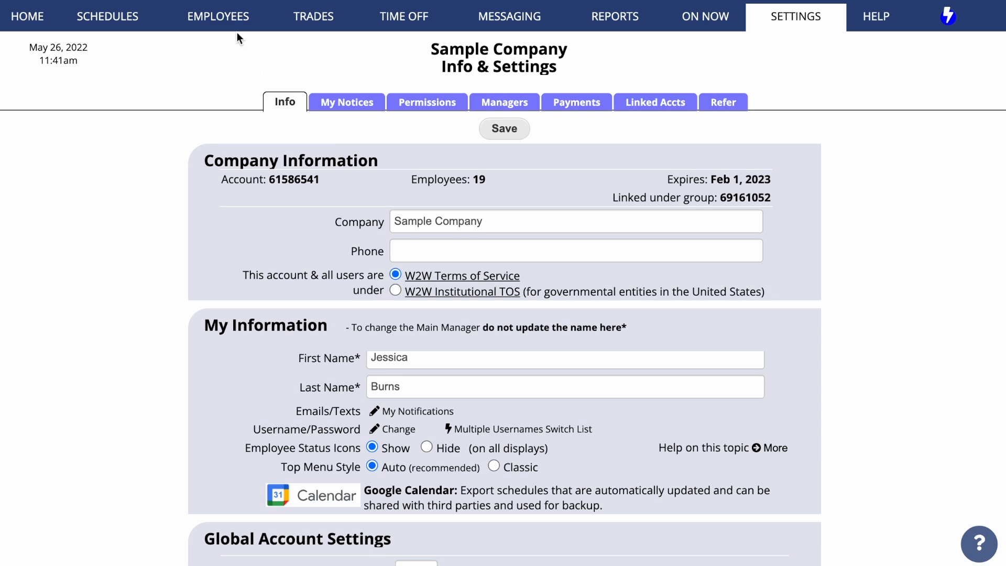
left_click(233, 46)
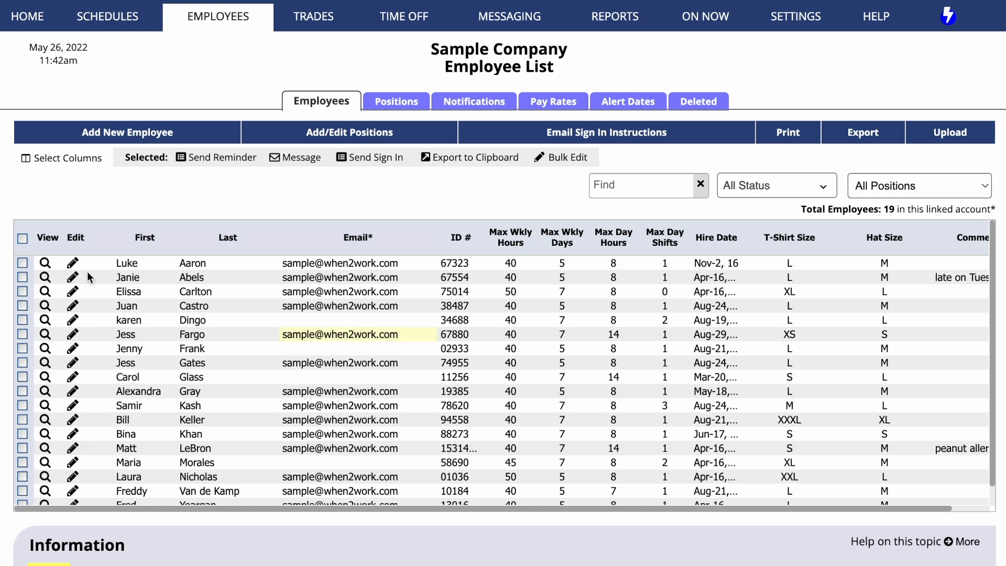
left_click(72, 263)
left_click(371, 113)
double_click(335, 114)
type("A")
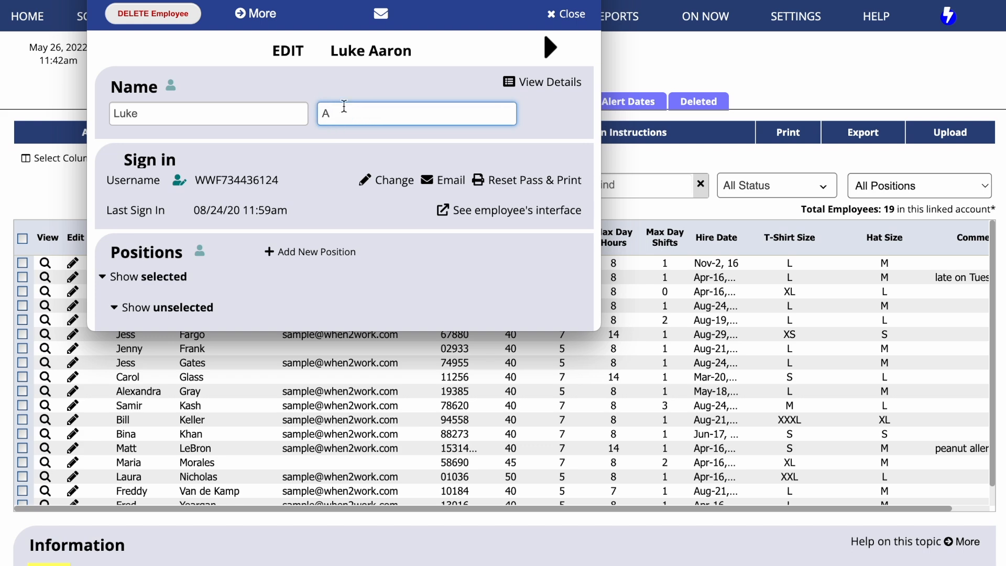
scroll(273, 157, "down", 5)
left_click(276, 138)
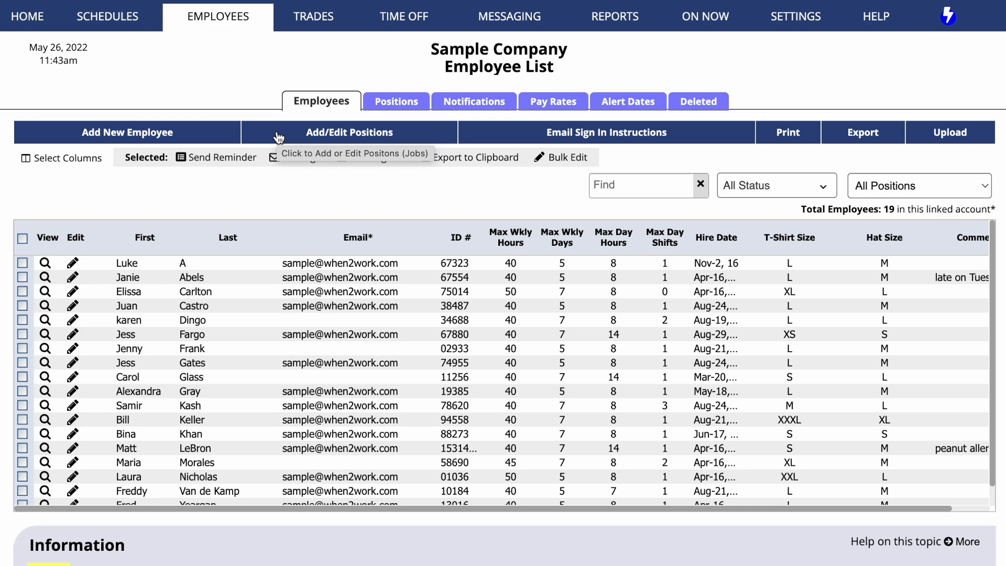
Step: Open the employee status icon labels in settings and title the legend Seniority Levels
mouse_move(795, 16)
left_click(770, 45)
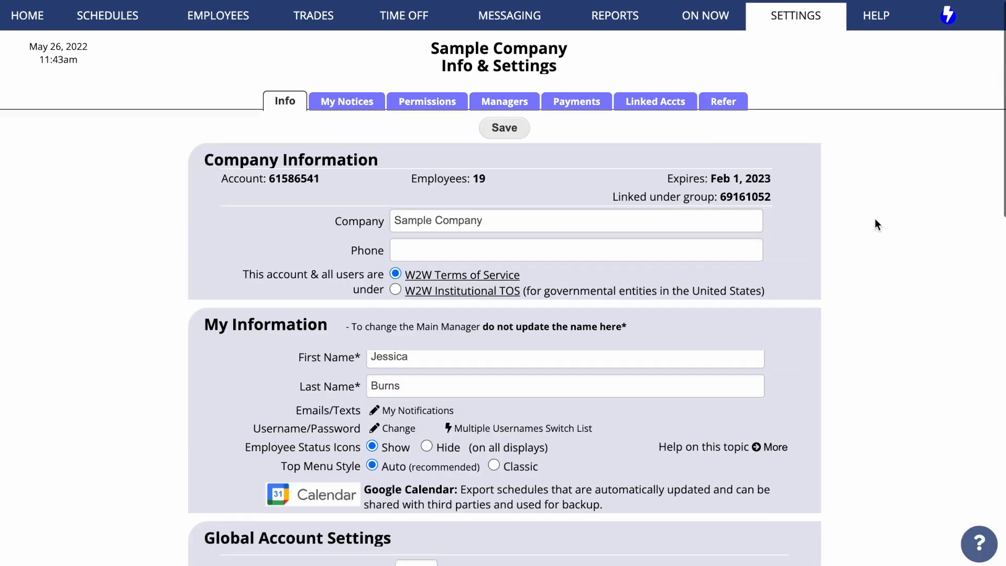
scroll(875, 220, "down", 4)
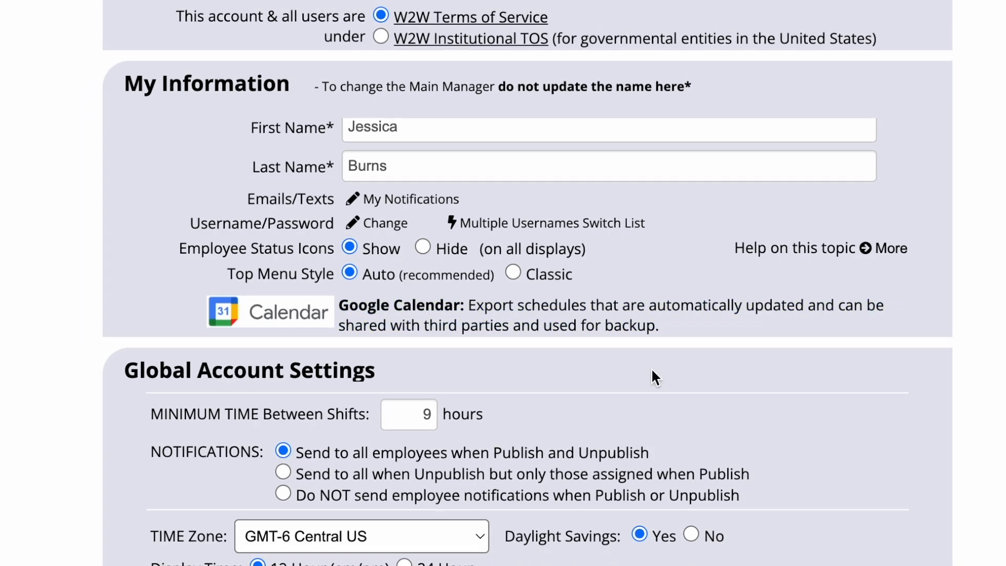
scroll(628, 356, "down", 8)
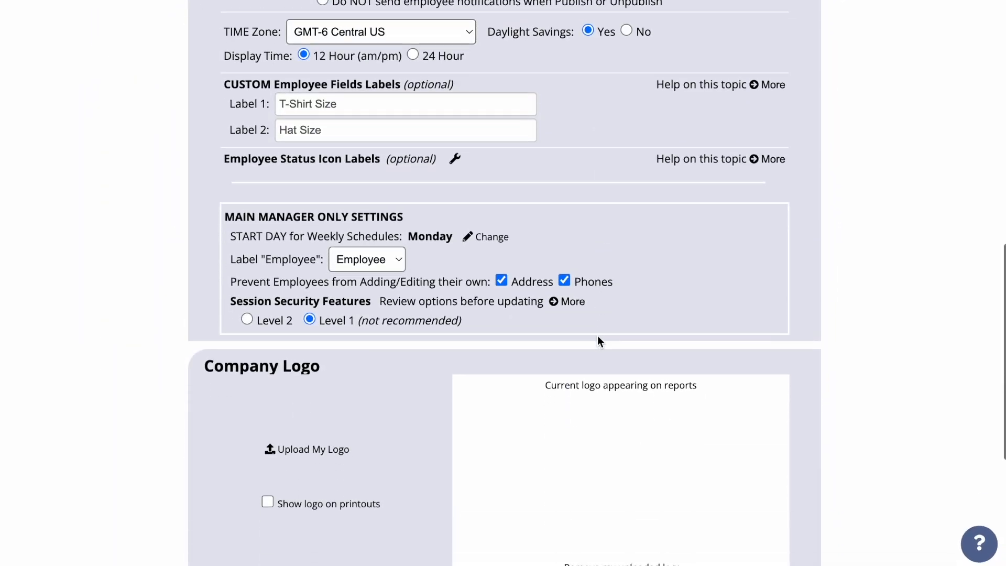
left_click(454, 158)
left_click(222, 157)
type("Seniority Levels")
key("Tab")
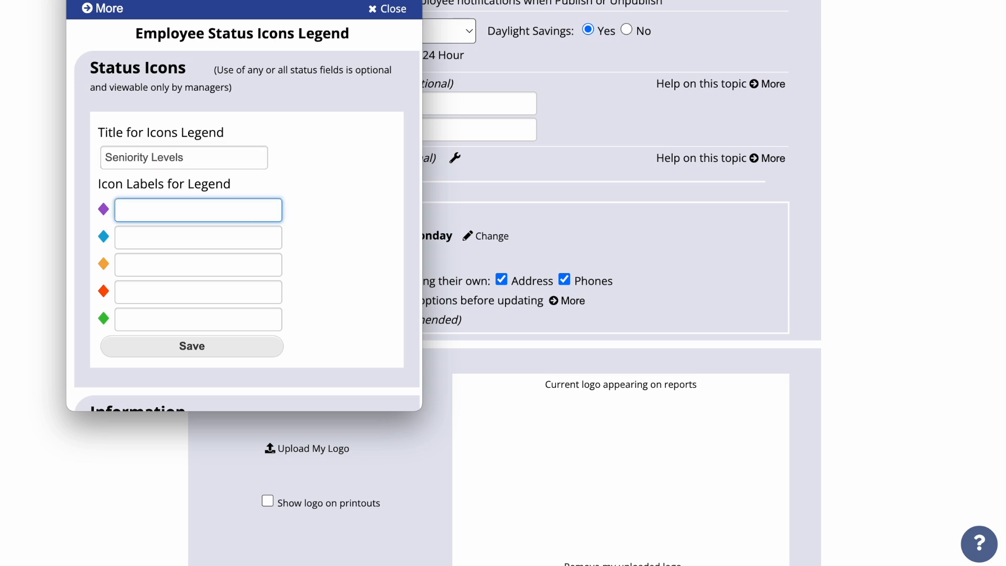
Step: Label the five status icons Highest, High, Medium, Low and Newest, and save the legend
type("Highest")
key("Tab")
type("High")
key("Tab")
type("Medium")
key("Tab")
type("Low")
key("Tab")
type("Newest")
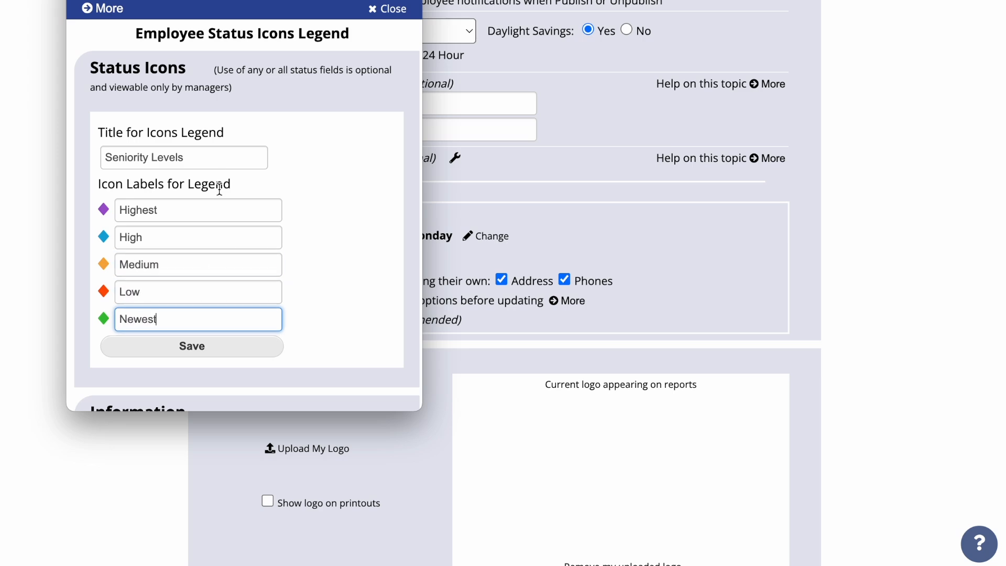
left_click(207, 344)
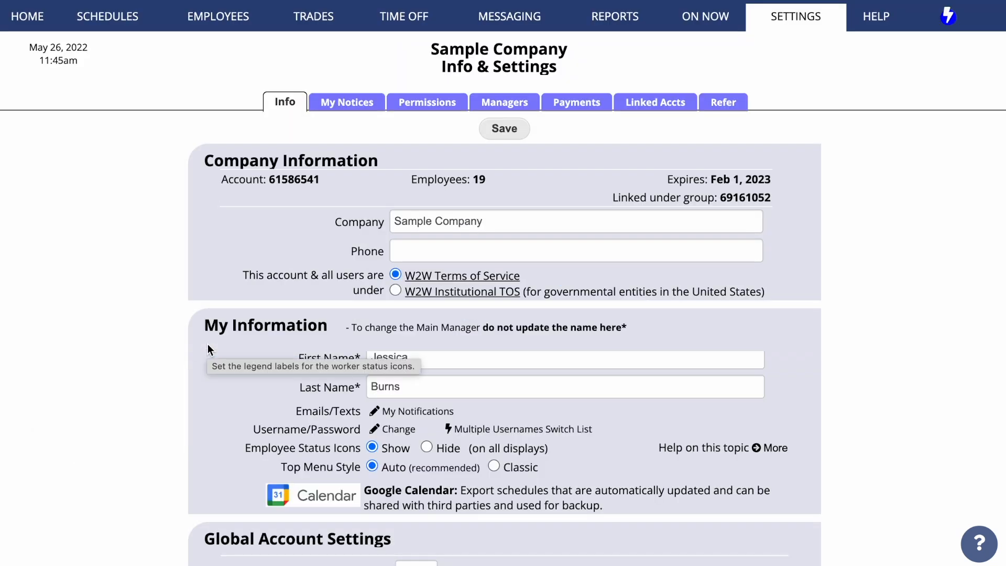
Step: Assign seniority status icons to four employees directly in the employee list and save the changes
mouse_move(214, 28)
left_click(209, 45)
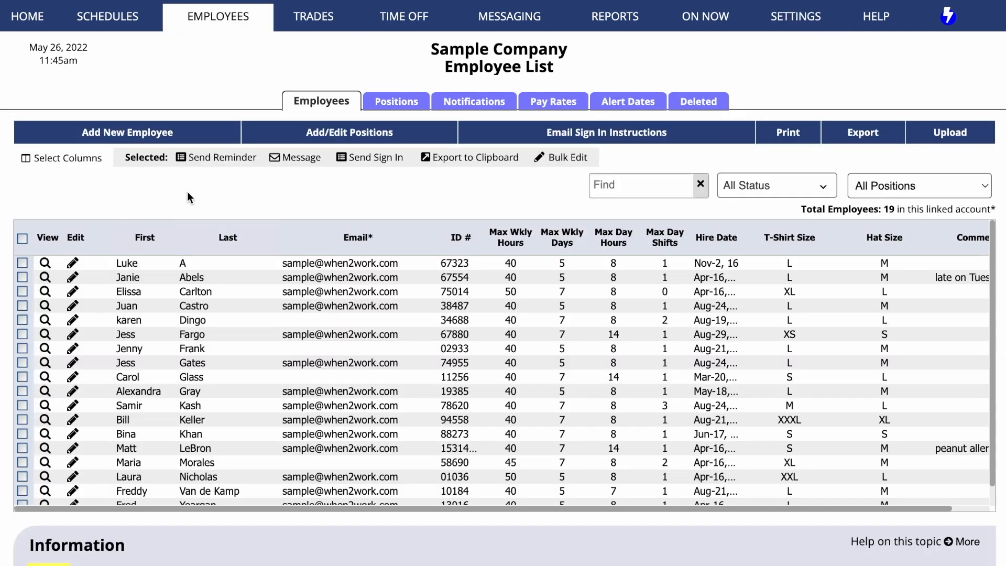
left_click(100, 262)
left_click(149, 285)
left_click(102, 304)
left_click(251, 328)
left_click(106, 373)
left_click(317, 399)
left_click(106, 466)
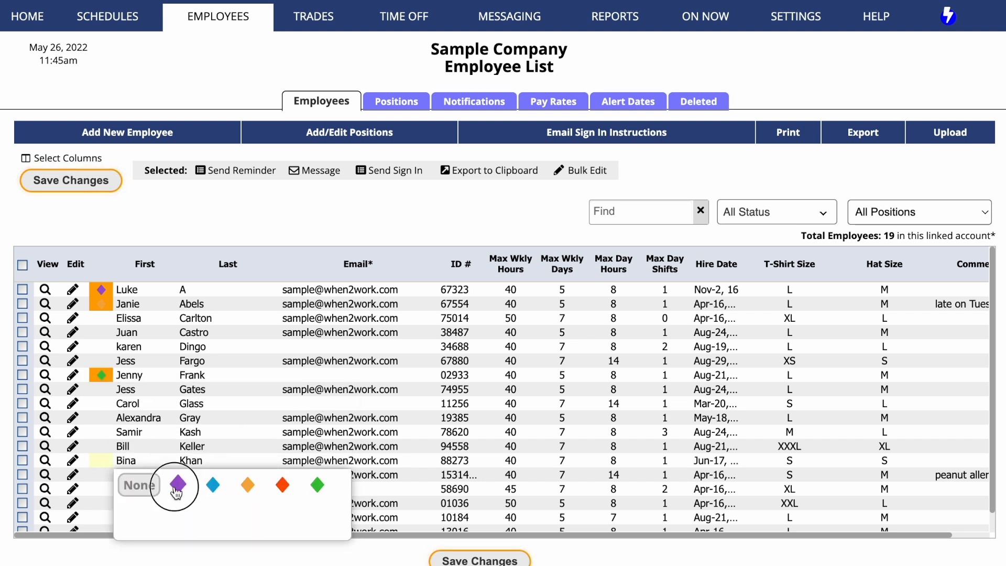
left_click(178, 484)
left_click(443, 562)
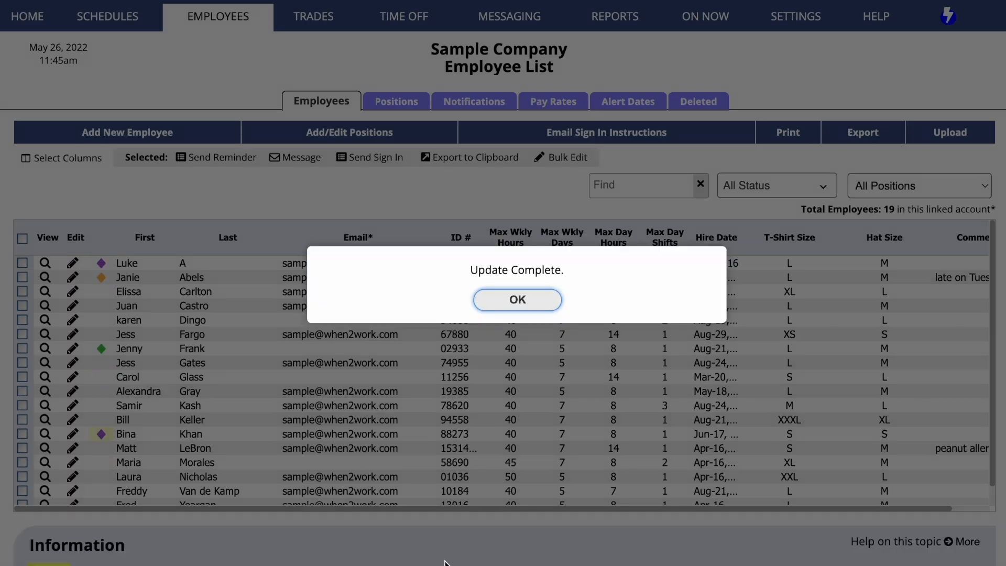
left_click(500, 304)
Step: Set the third employee's seniority level to Medium in the edit form and save
left_click(73, 295)
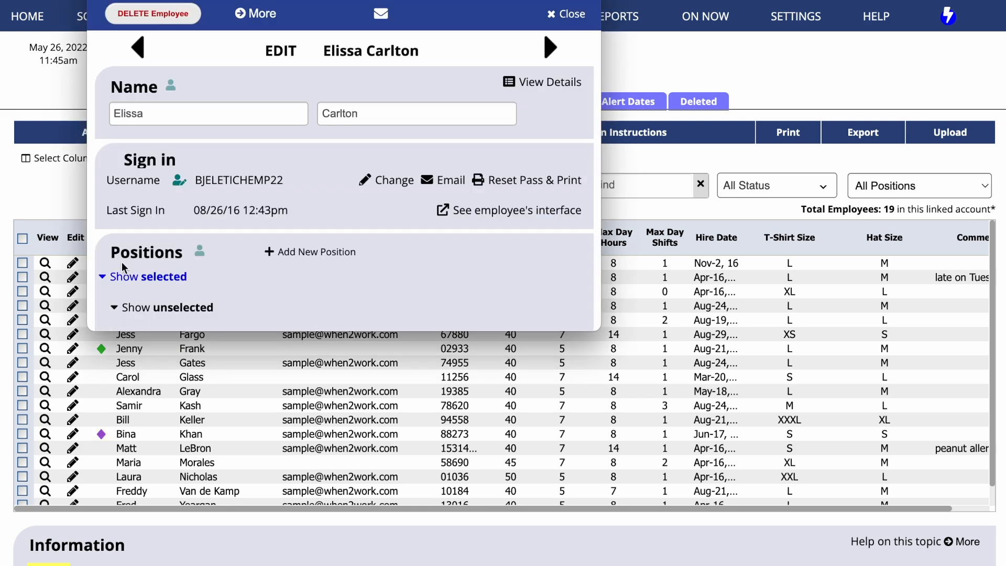
scroll(334, 247, "down", 15)
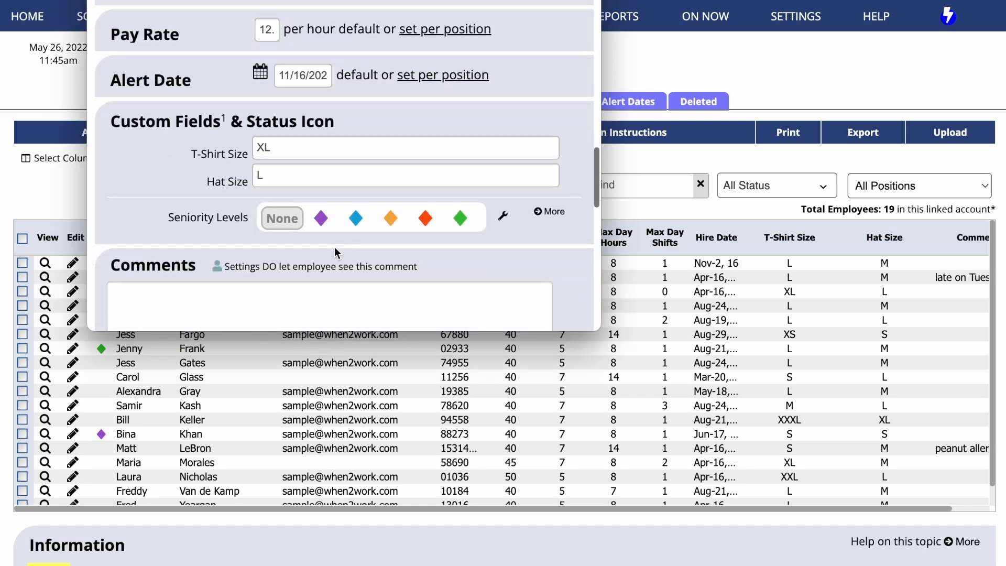
left_click(394, 221)
scroll(395, 235, "down", 10)
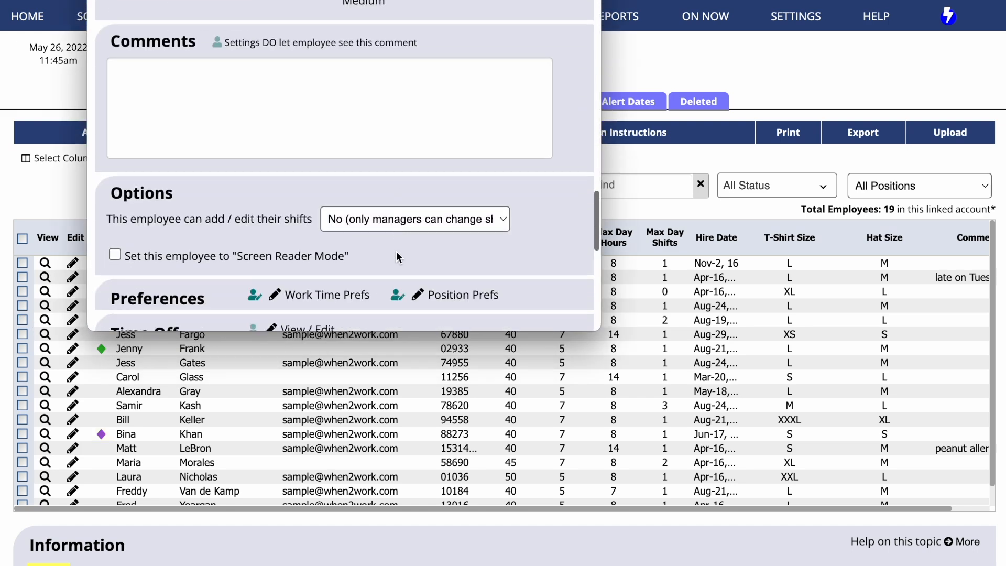
left_click(323, 28)
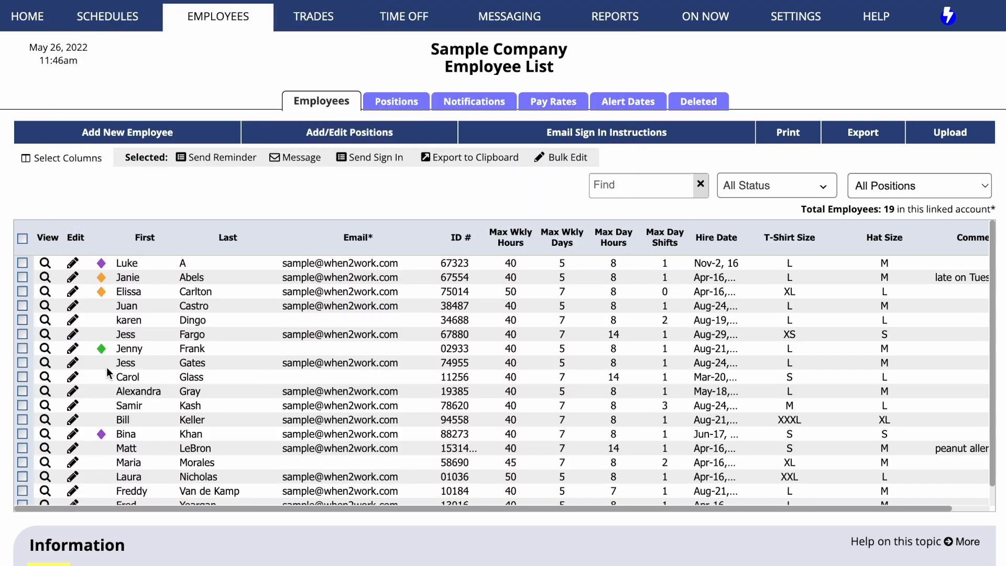
Step: Sort the employee list by seniority status both ways, then filter it to show only Highest employees
left_click(100, 239)
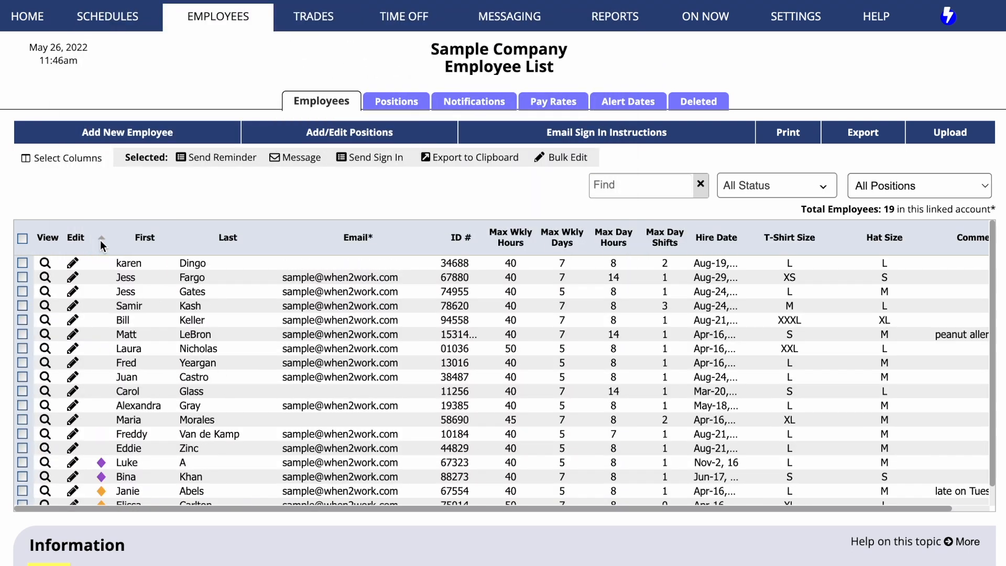
left_click(99, 234)
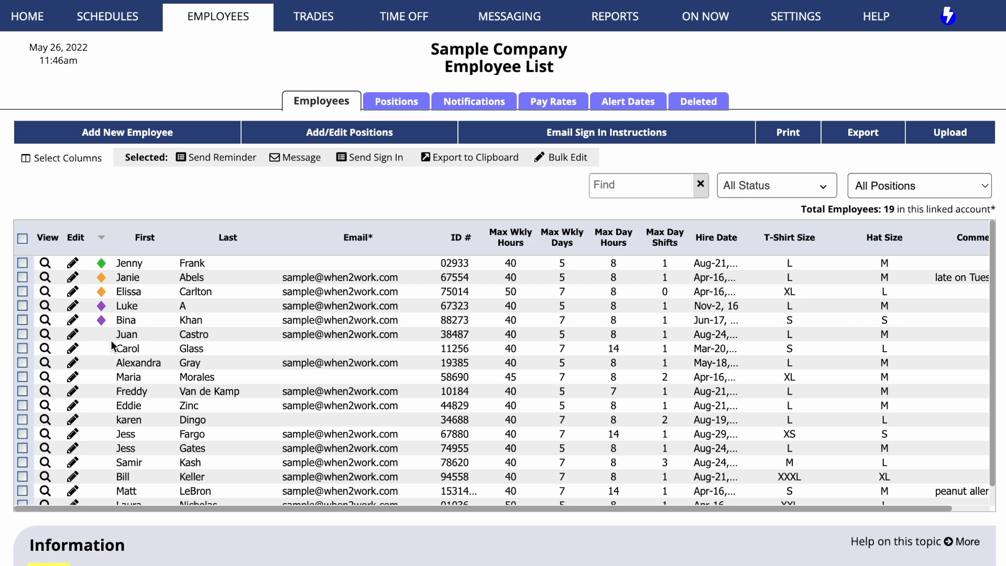
left_click(769, 192)
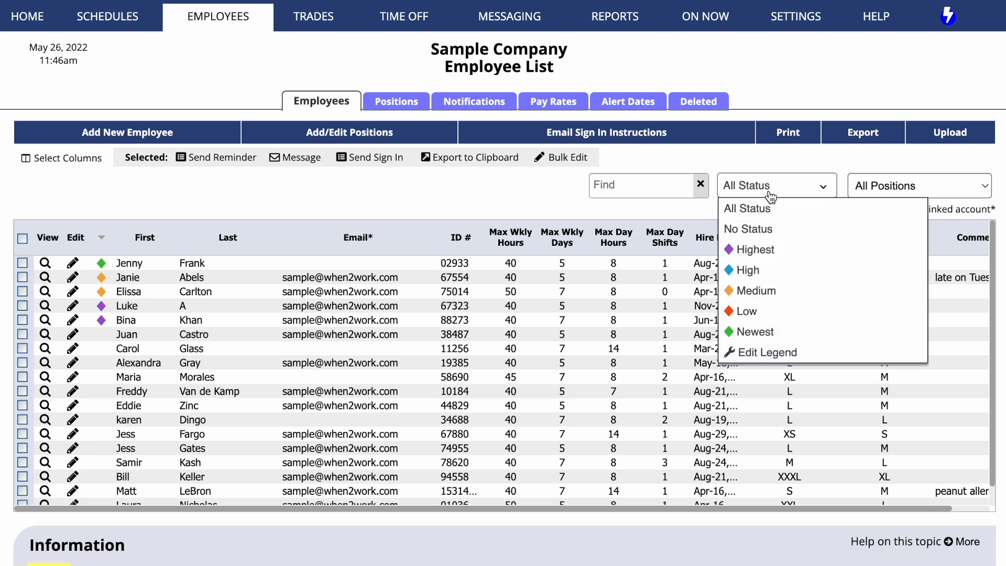
left_click(763, 249)
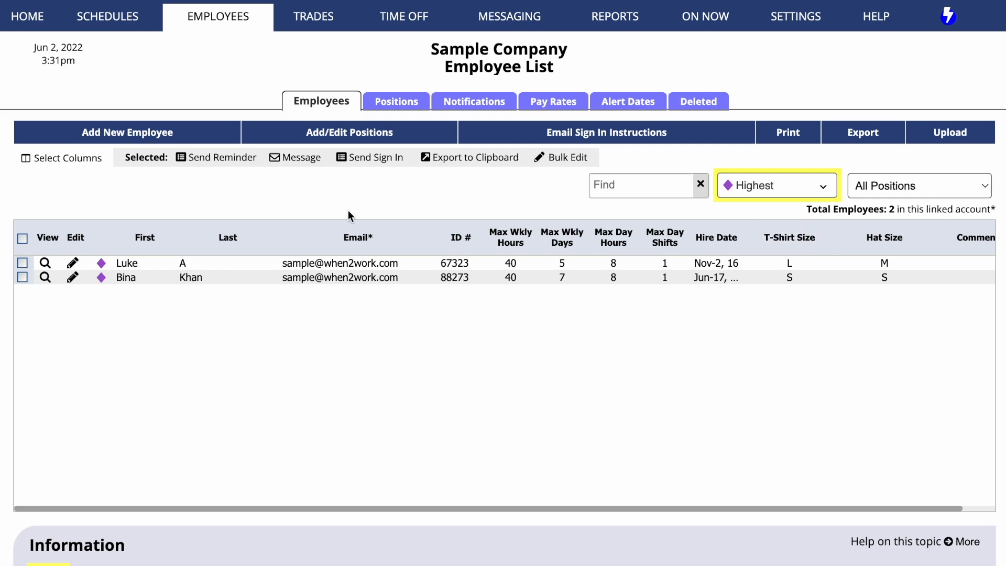
Step: Open the schedule by employee view to check the seniority icons, then return to the employee list
mouse_move(122, 24)
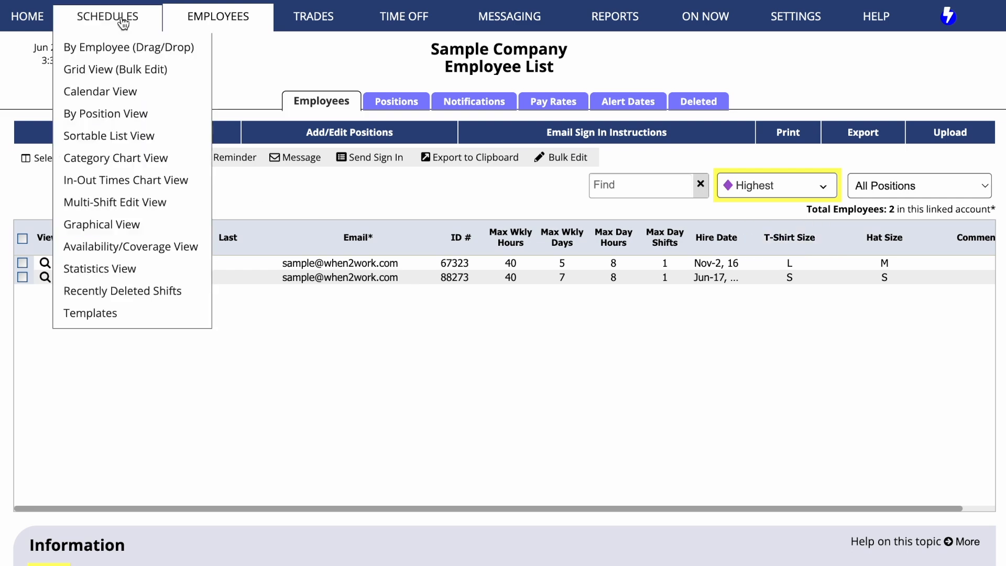
left_click(122, 52)
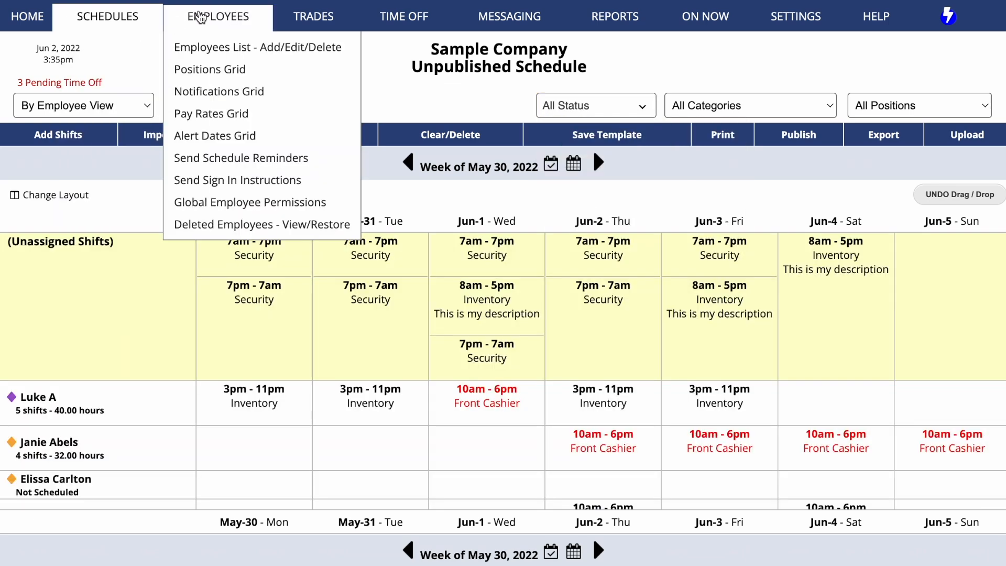
left_click(203, 16)
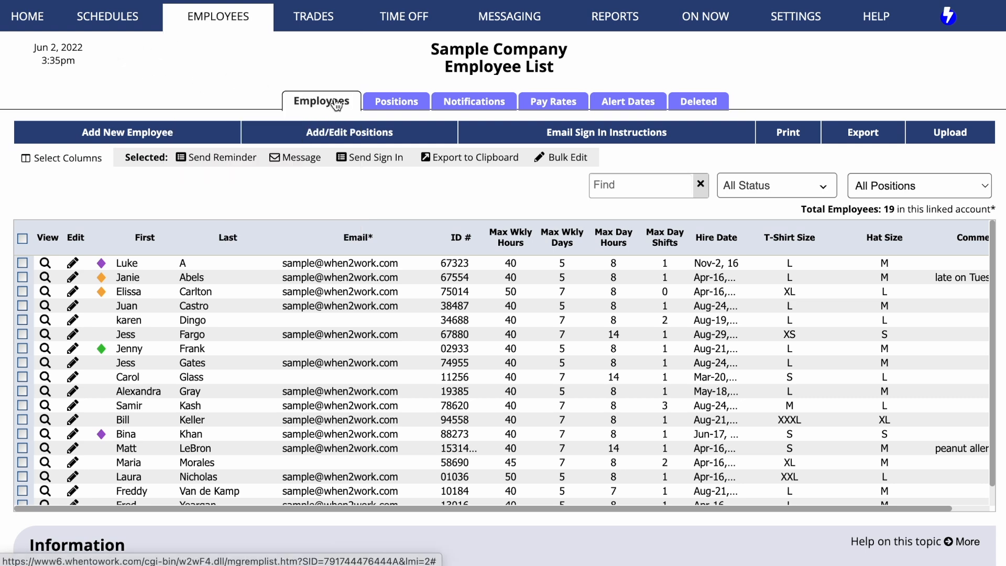
Step: Add position assignments for three employees in the positions grid and save the changes
left_click(409, 105)
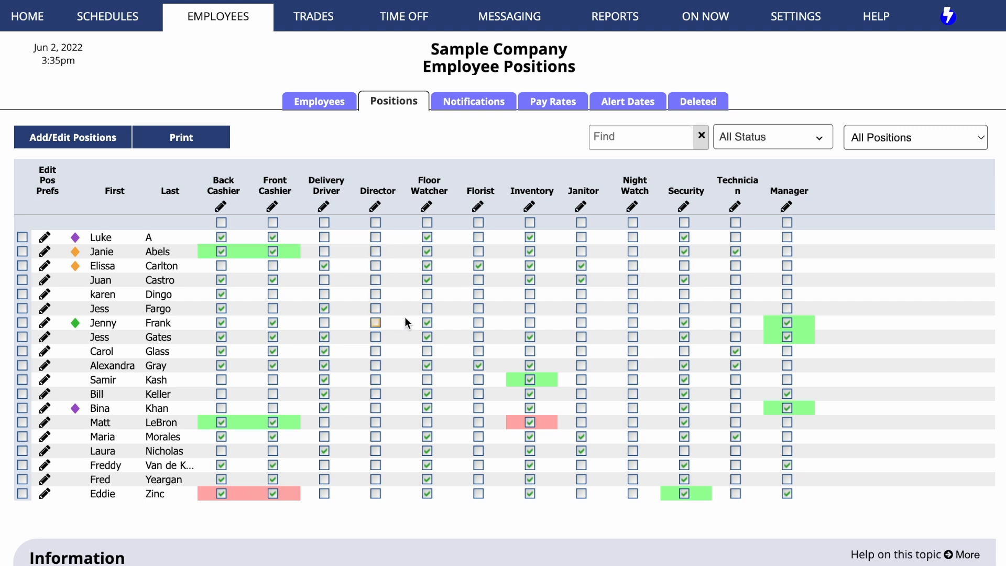
left_click(530, 308)
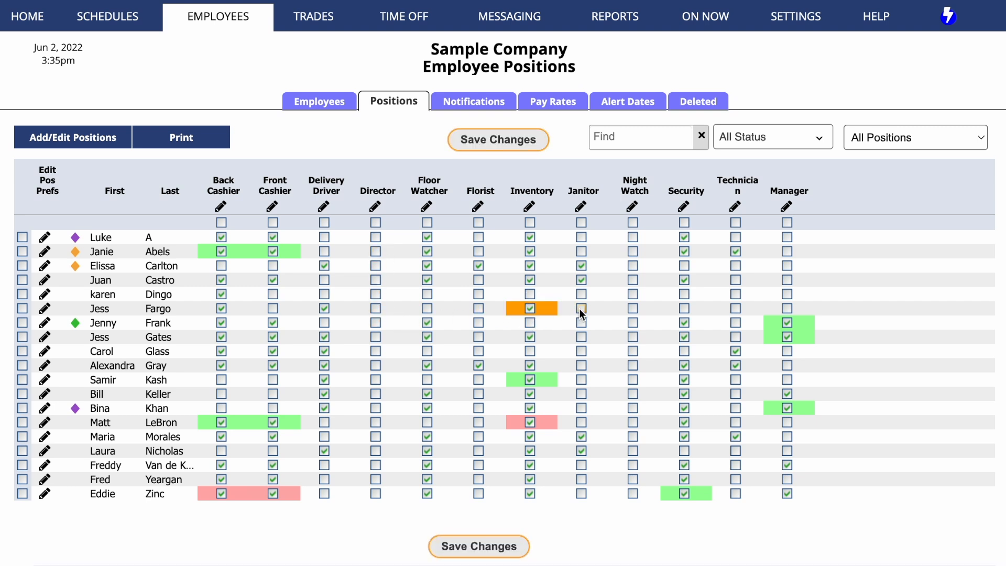
left_click(735, 266)
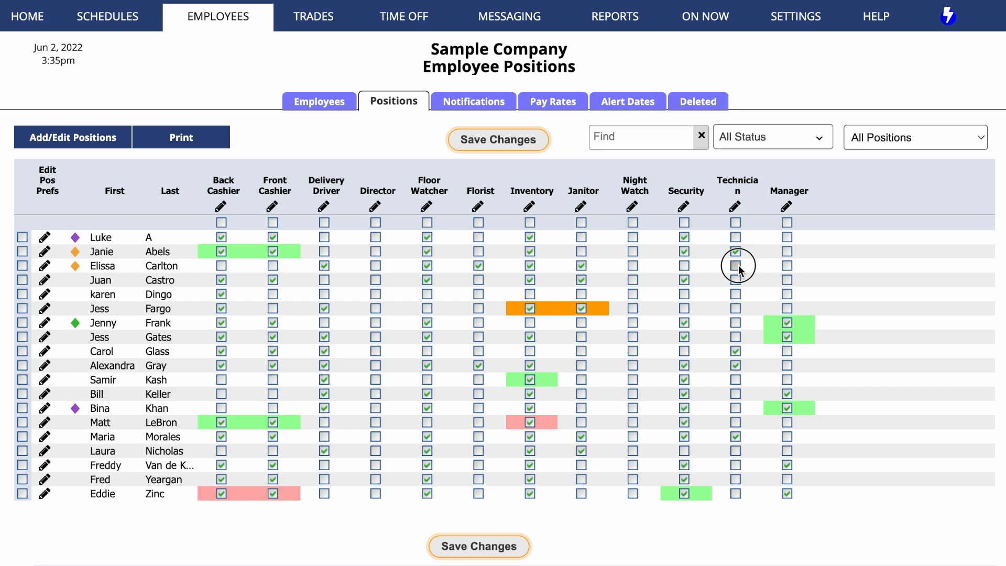
left_click(786, 252)
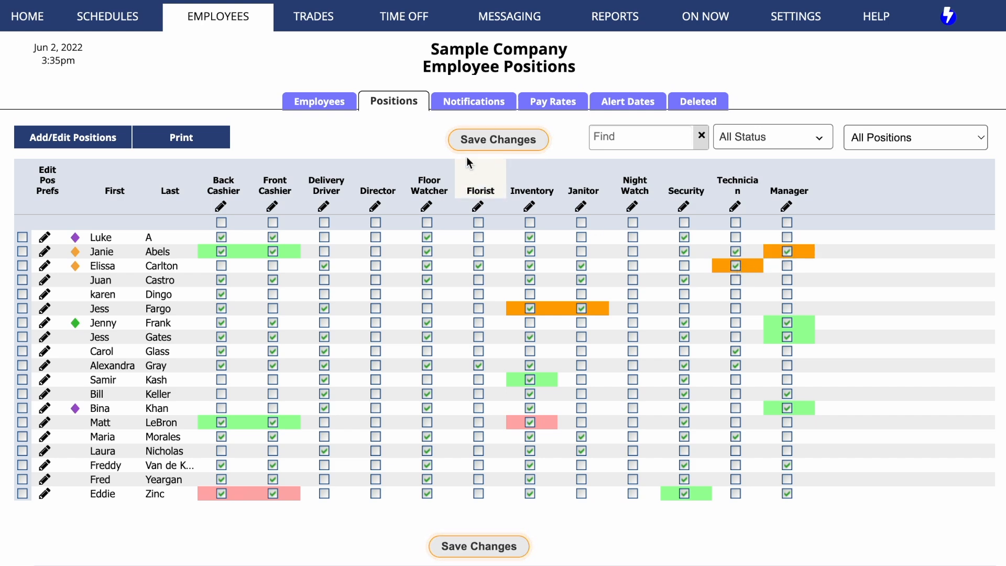
left_click(473, 142)
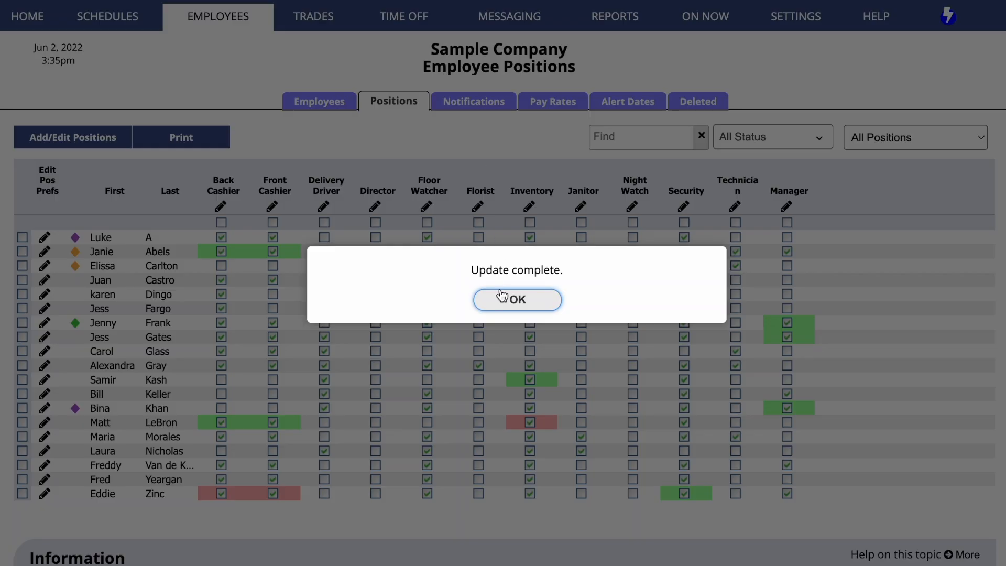
left_click(504, 303)
Step: Rename the Inventory position to Inventory Specialist
left_click(530, 207)
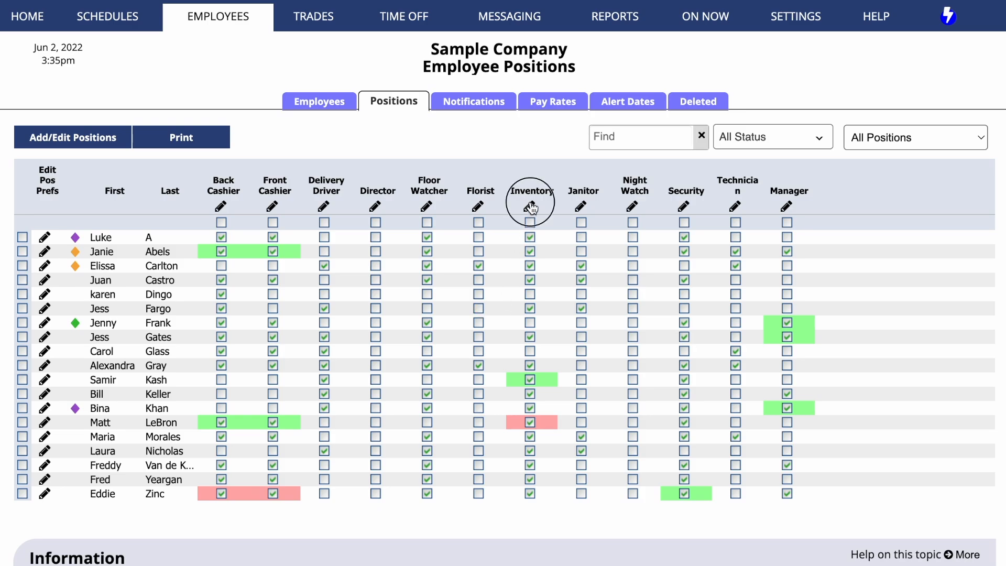
type("Specialist")
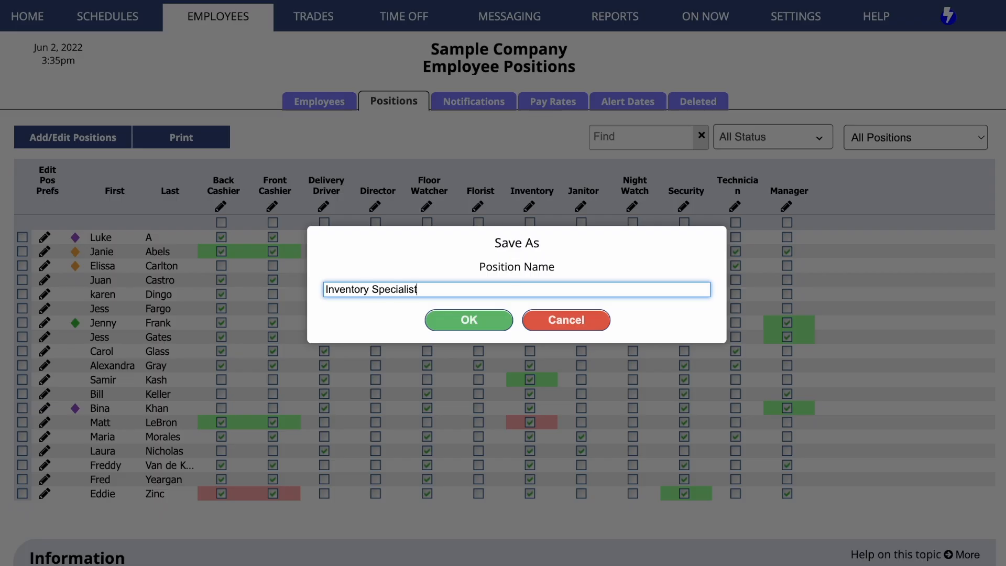
left_click(468, 319)
left_click(507, 302)
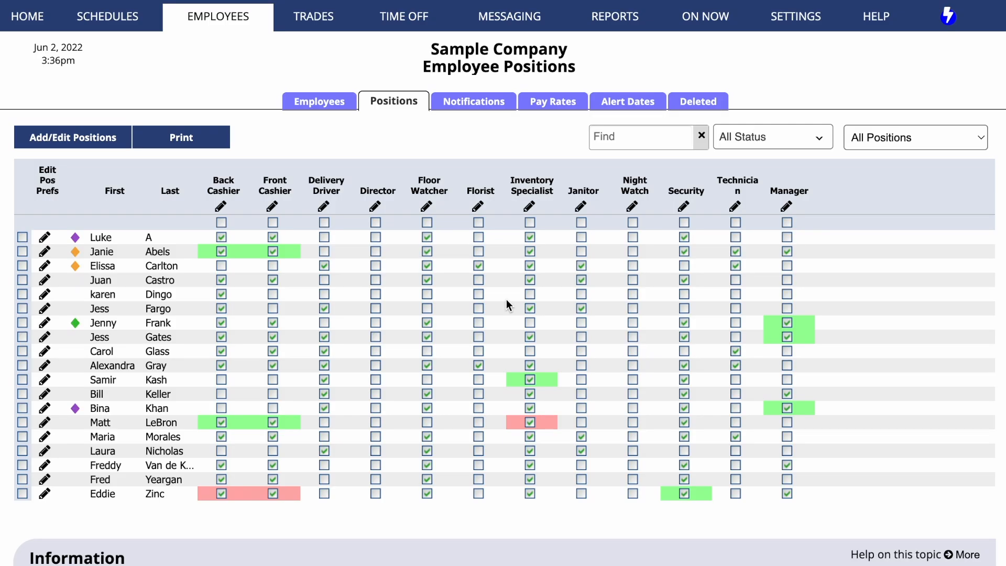
Step: Turn on the Schedule is UnPub'd e-mail notification for all employees and save
left_click(484, 105)
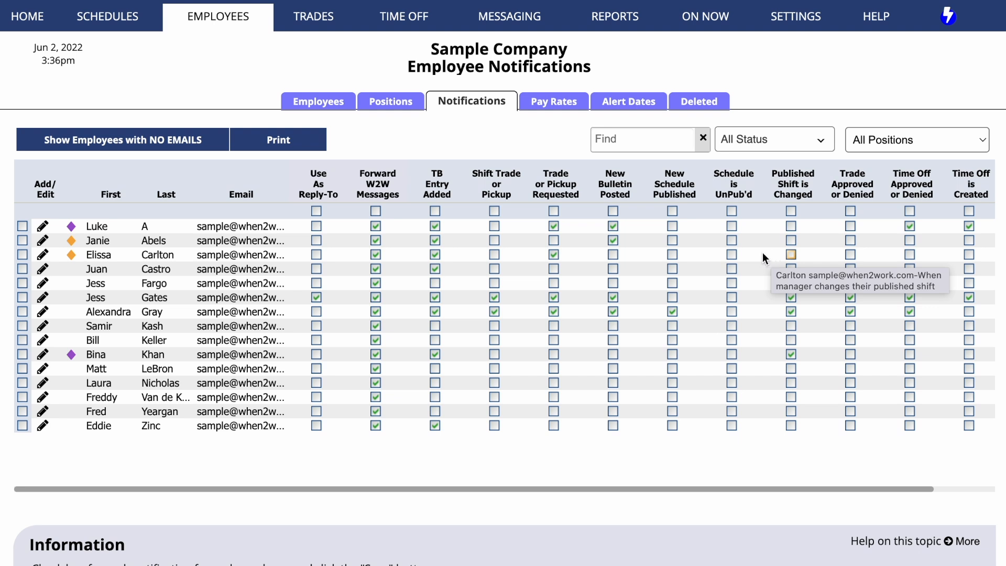
left_click(733, 254)
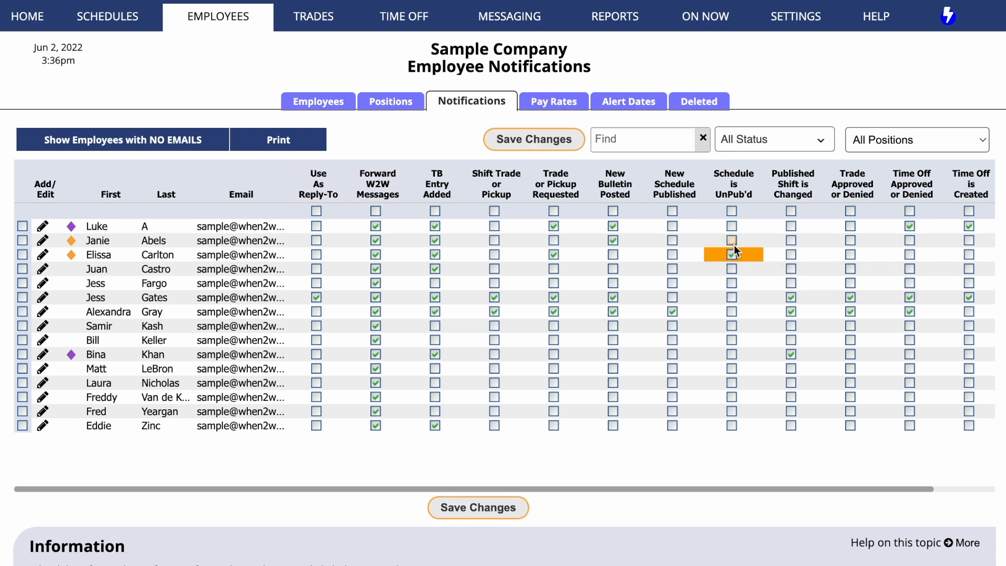
left_click(731, 240)
left_click(731, 225)
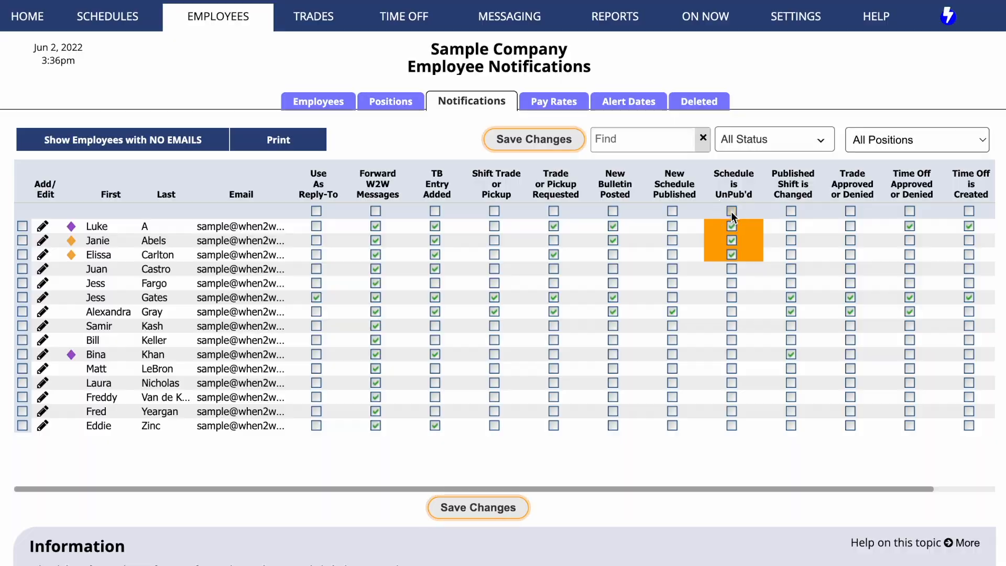
left_click(731, 210)
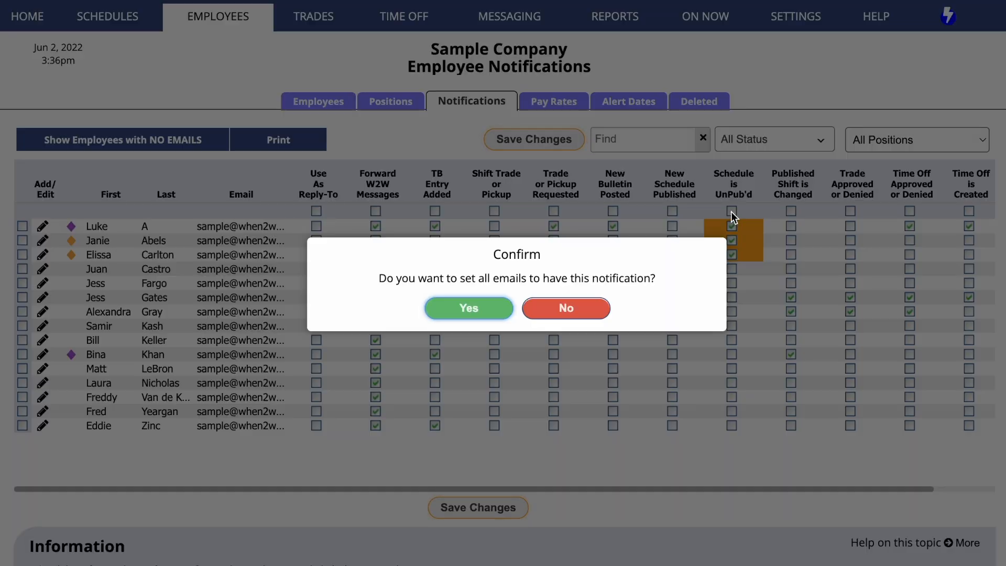
left_click(488, 309)
left_click(489, 309)
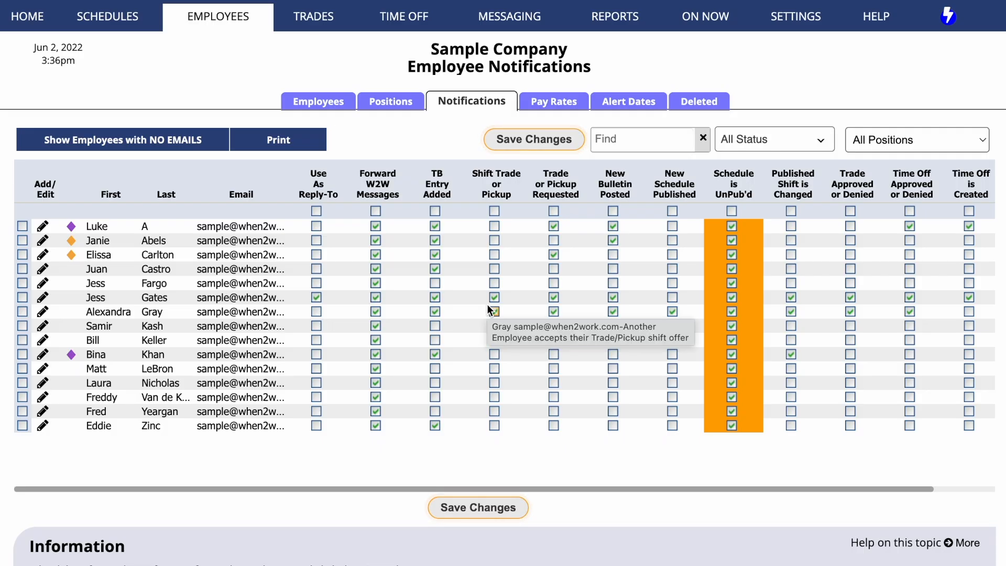
left_click(534, 150)
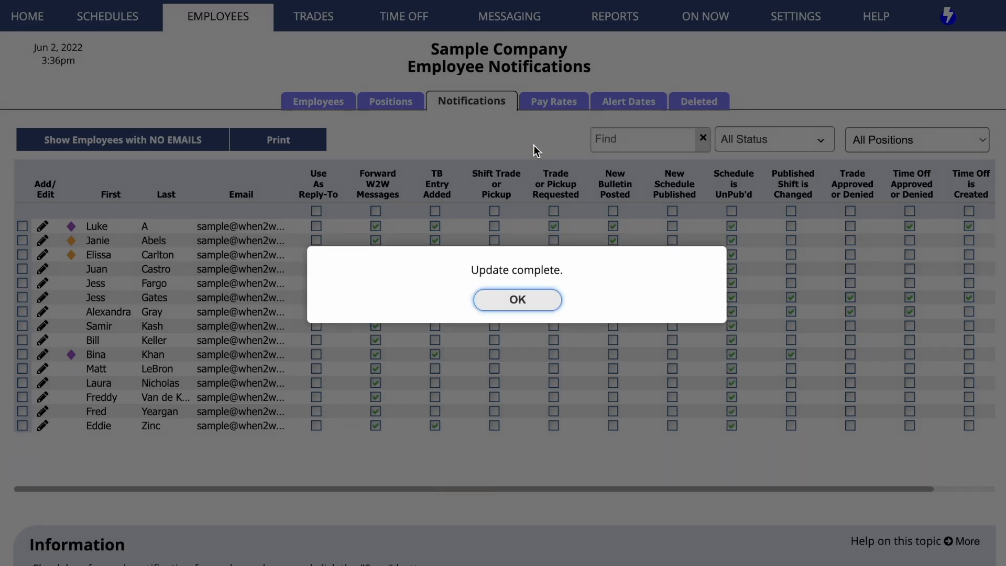
left_click(526, 303)
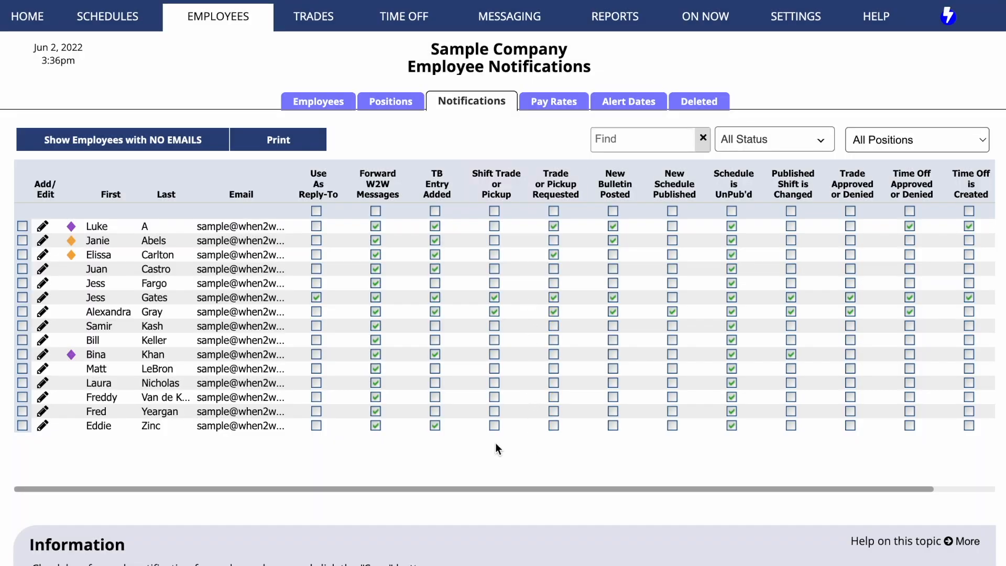
Step: View the employees who have no e-mail address, then return to the notifications grid
left_click(126, 141)
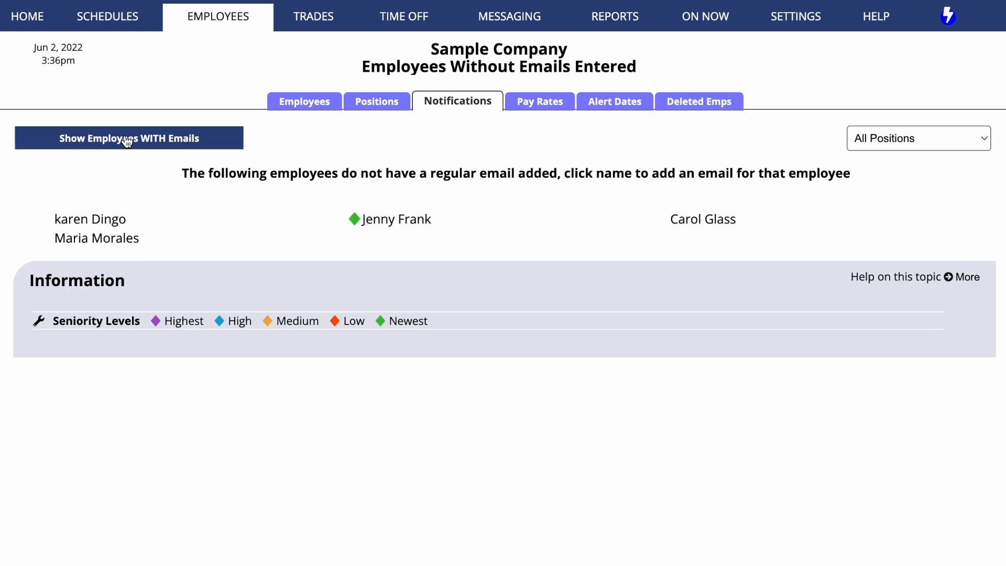
left_click(195, 140)
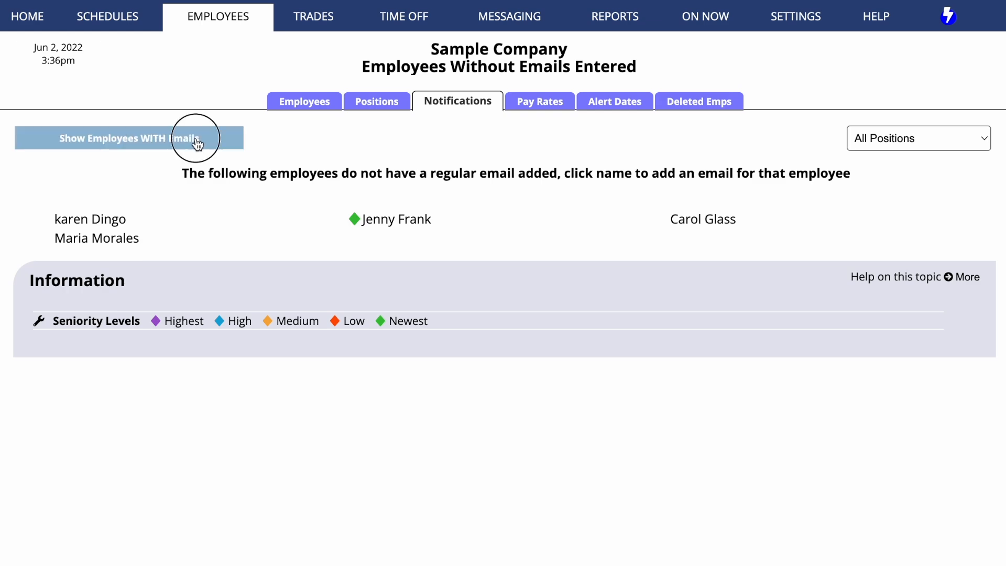
Step: Set one employee's default pay rate to 18 and another employee's Inventory Specialist rate to 14.50, then save
left_click(576, 108)
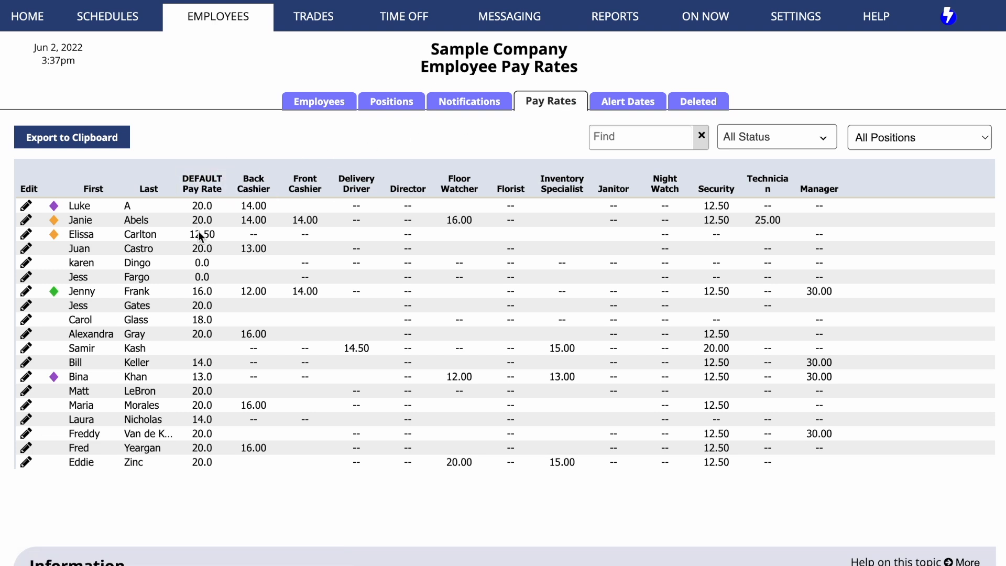
type("18")
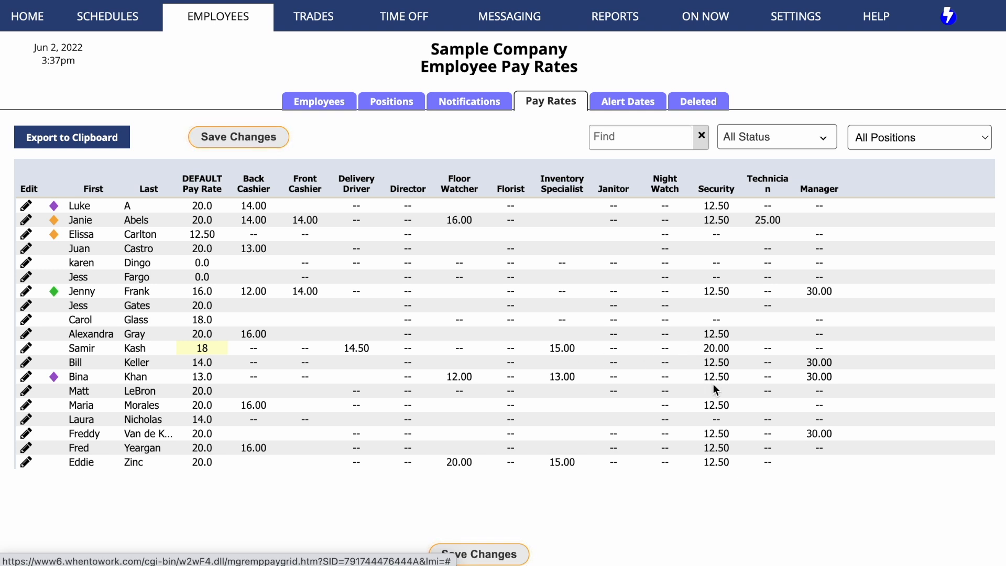
left_click(571, 420)
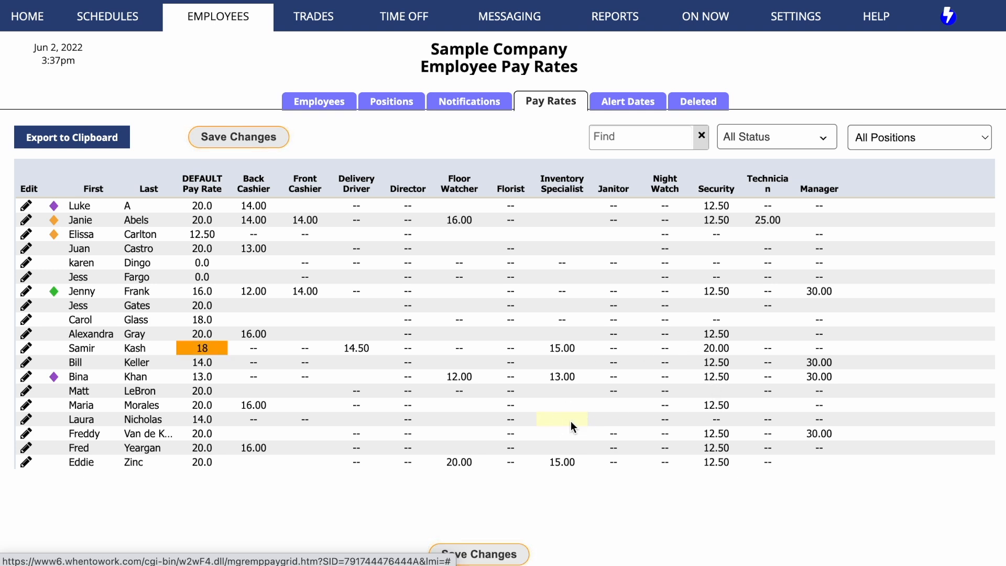
type("14.50")
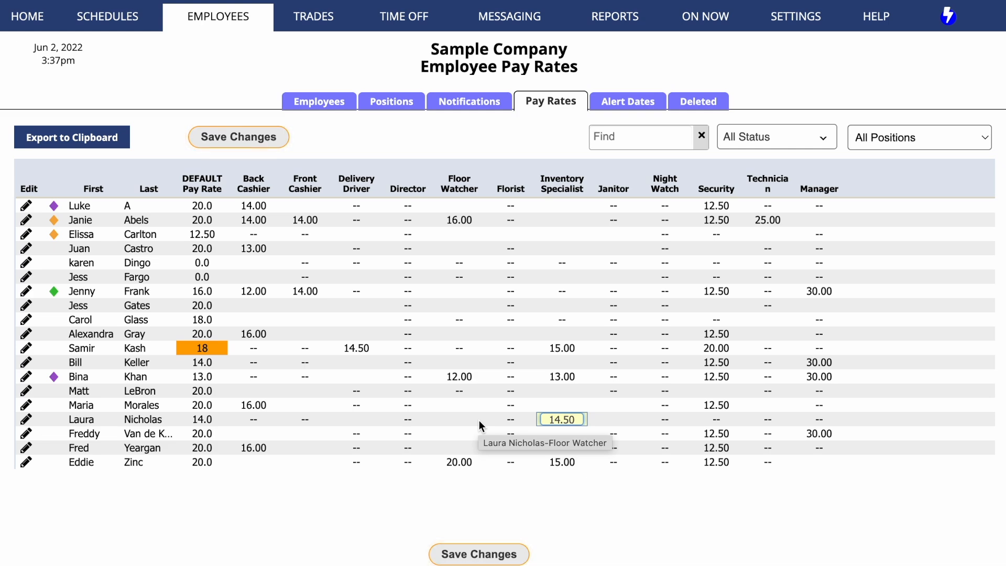
left_click(493, 556)
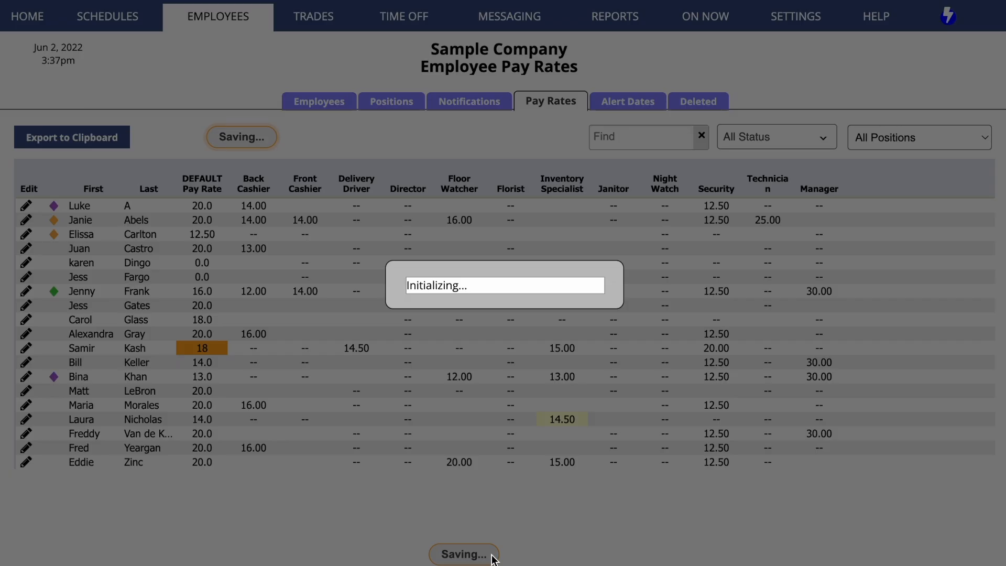
left_click(534, 299)
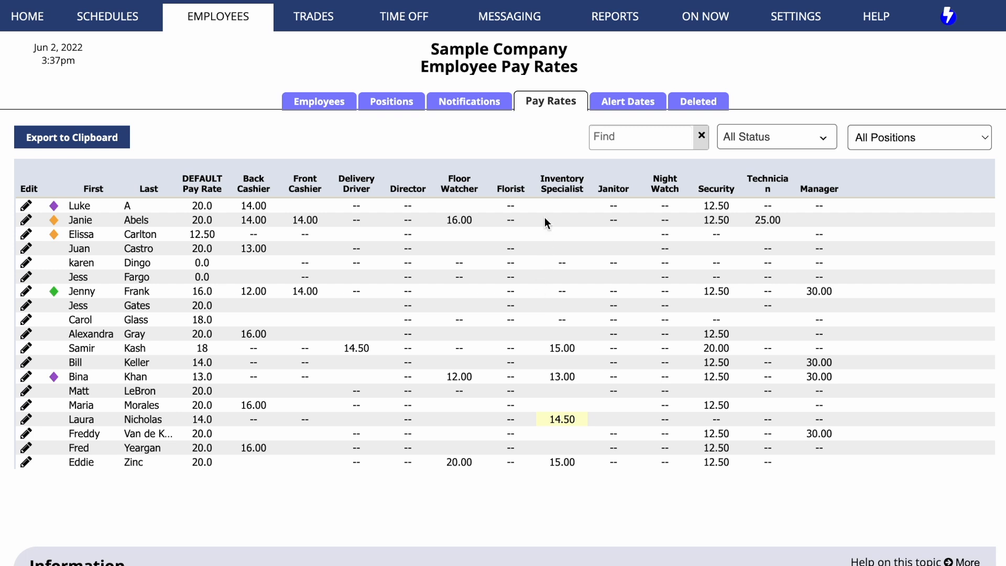
Step: Set the third employee's Delivery Driver alert date to June 14, 2024 and save
left_click(653, 105)
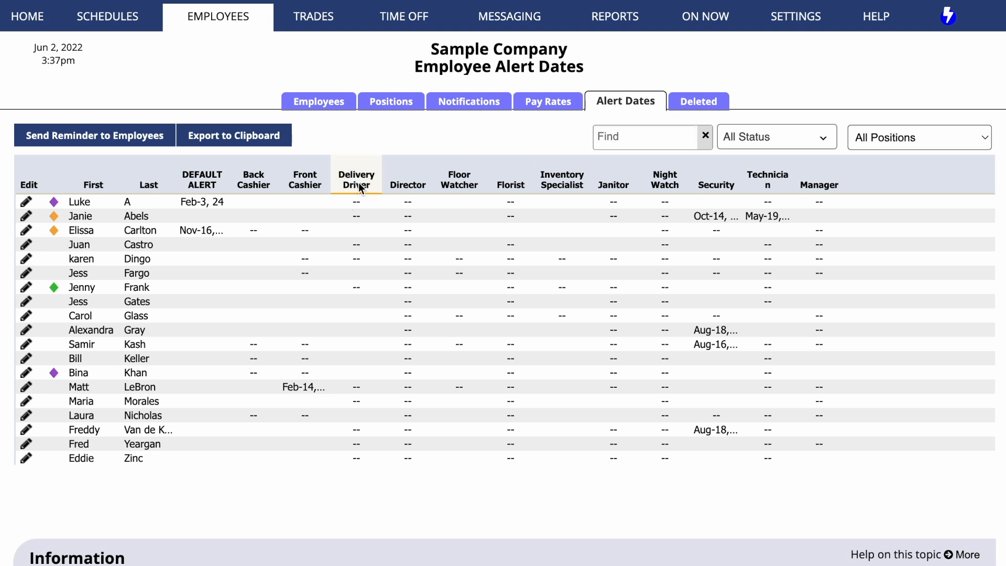
left_click(359, 228)
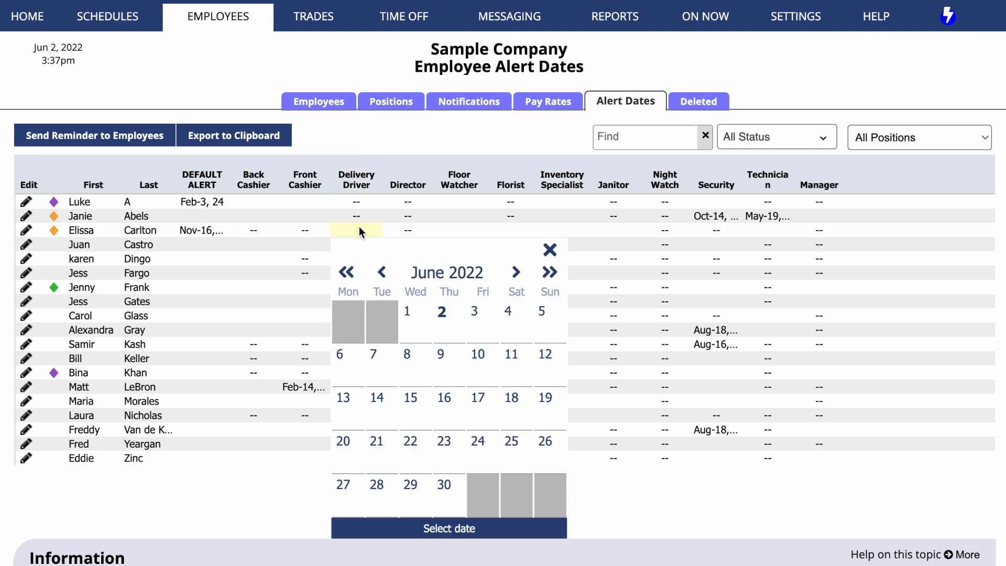
left_click(550, 273)
left_click(550, 273)
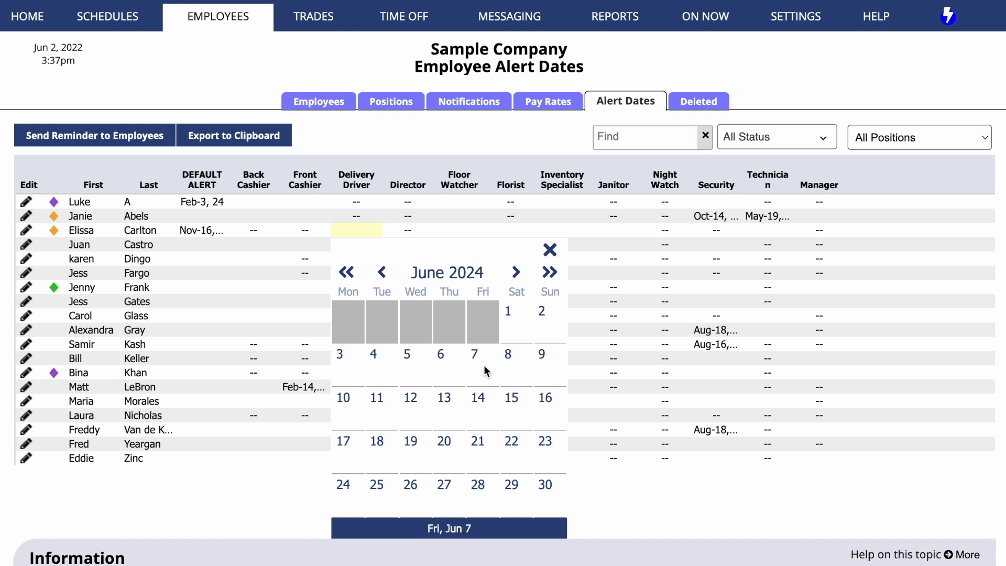
left_click(477, 401)
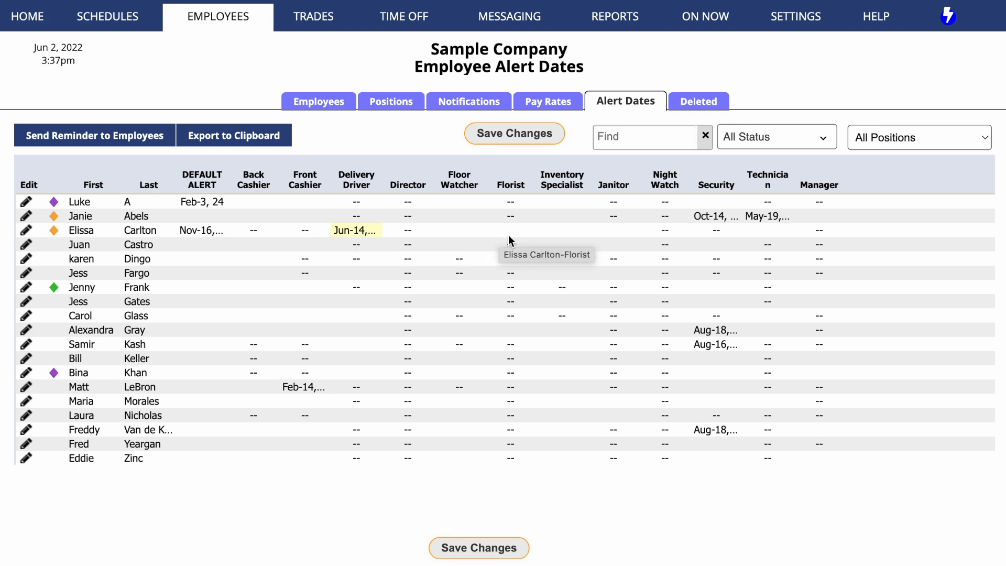
left_click(512, 137)
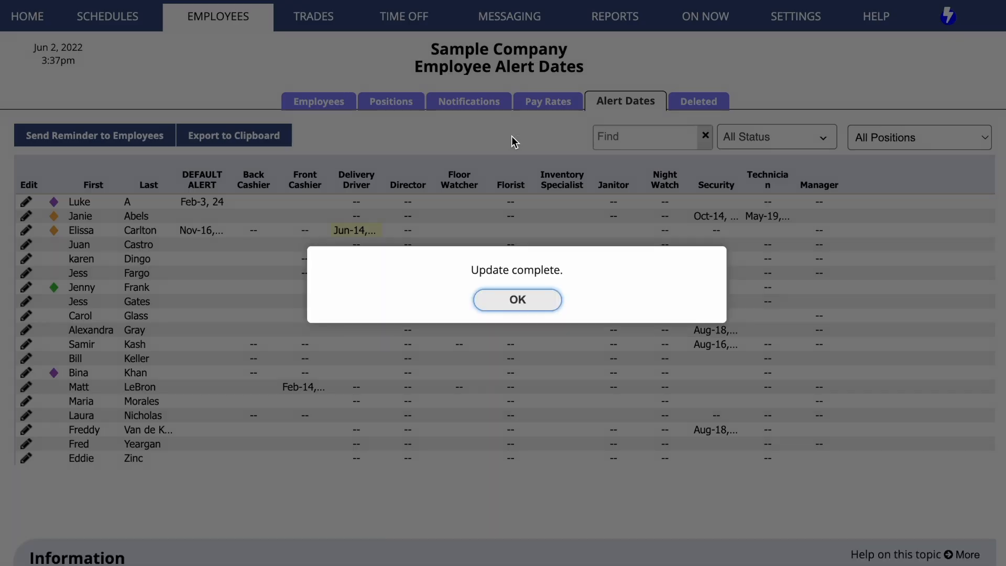
left_click(539, 298)
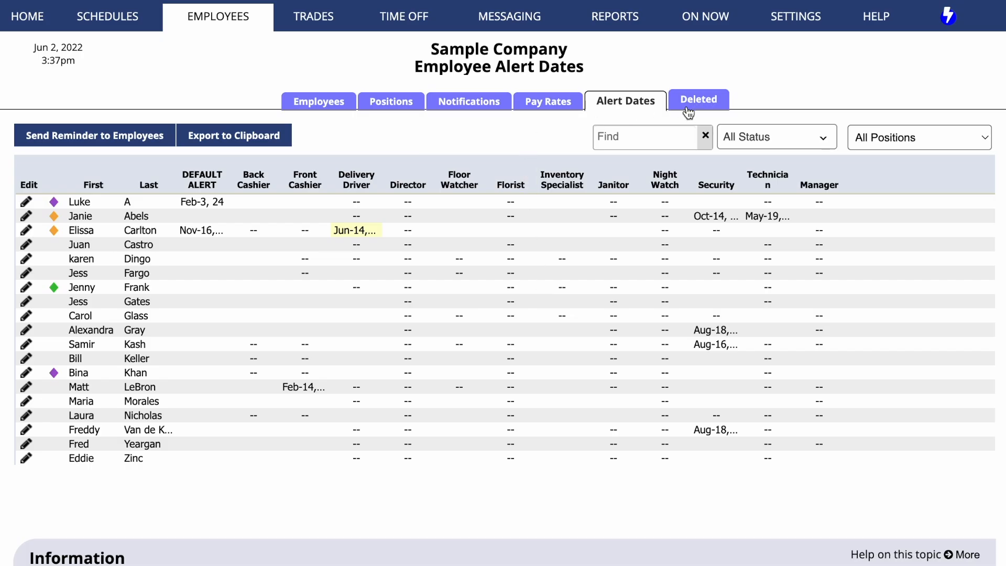
Step: Restore a deleted employee from the deleted employee list
left_click(723, 105)
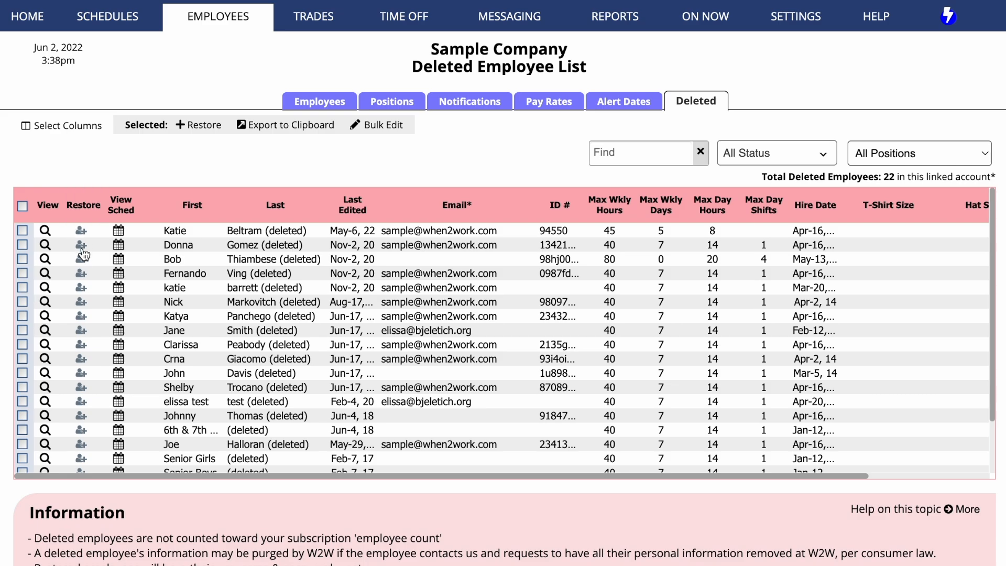
left_click(82, 287)
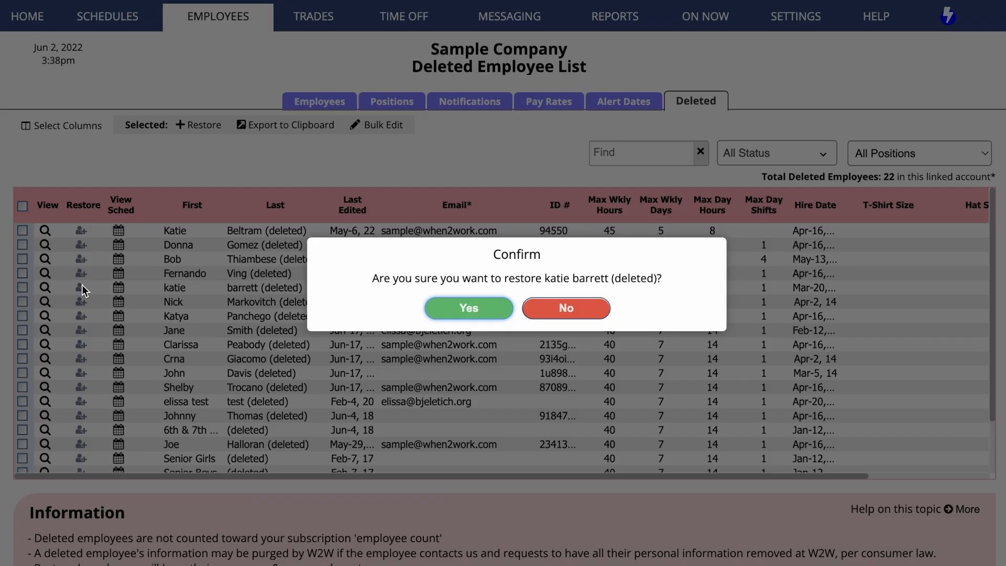
left_click(487, 315)
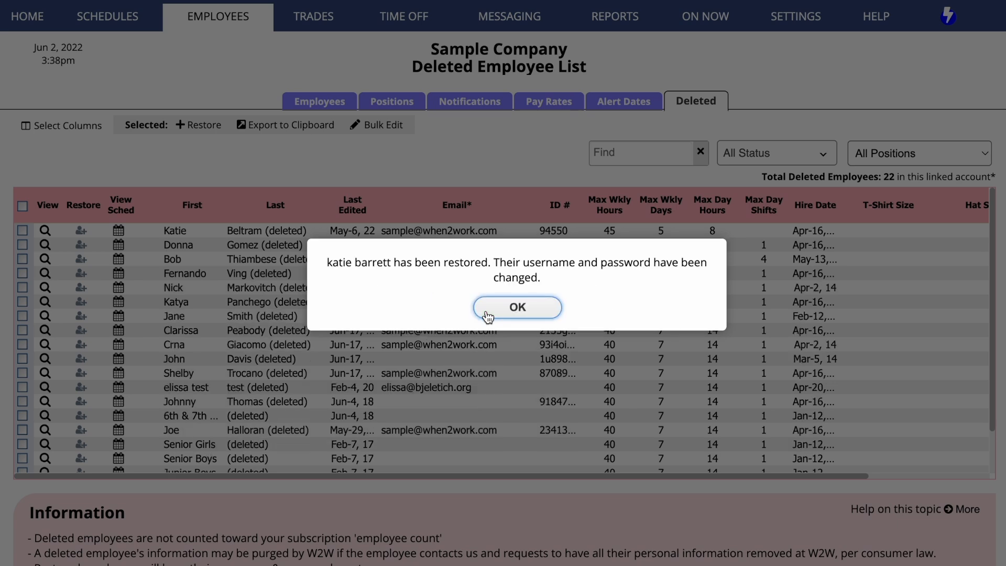
left_click(488, 316)
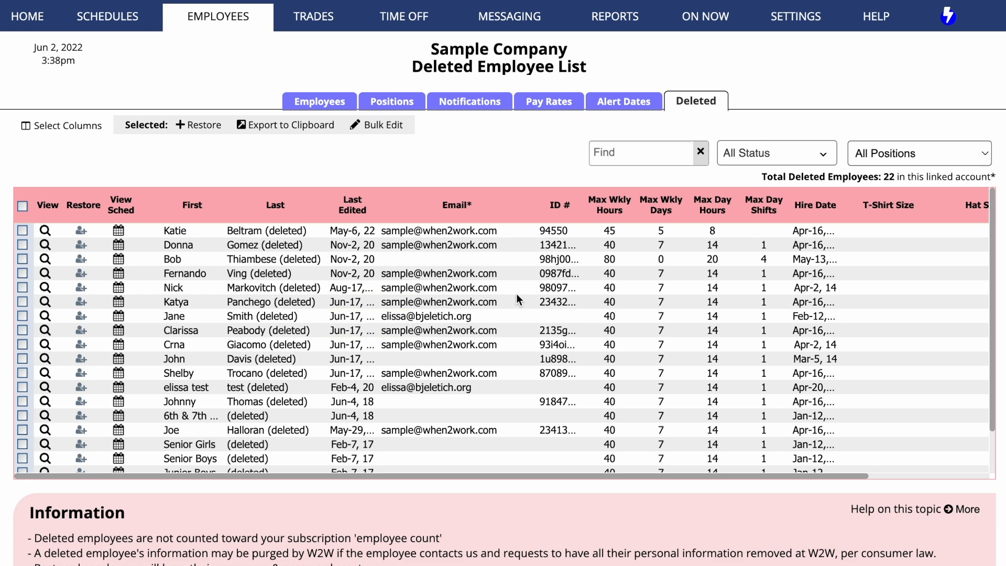
Step: Open a deleted employee's shift history, select all shifts and export them to the clipboard
left_click(120, 302)
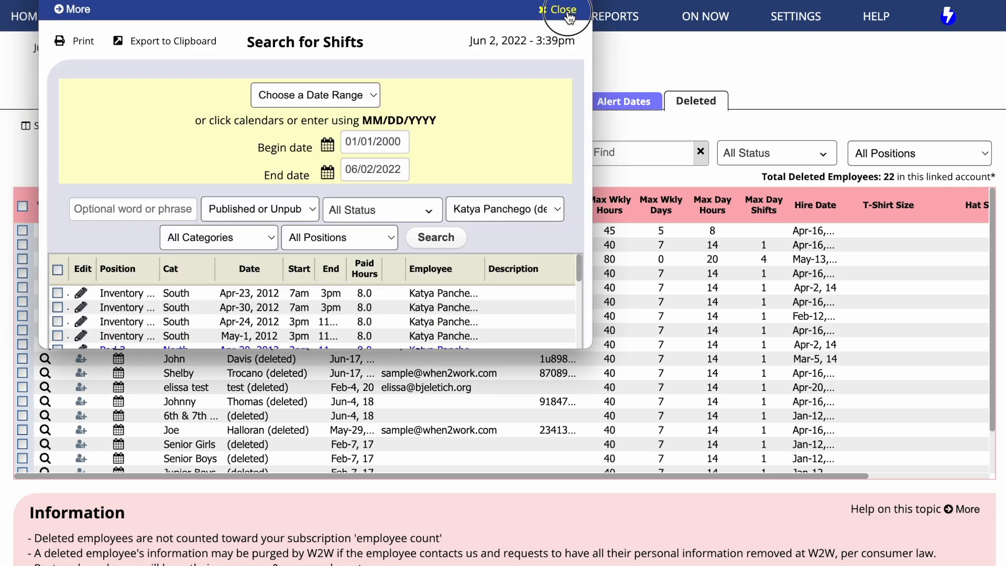
left_click(566, 14)
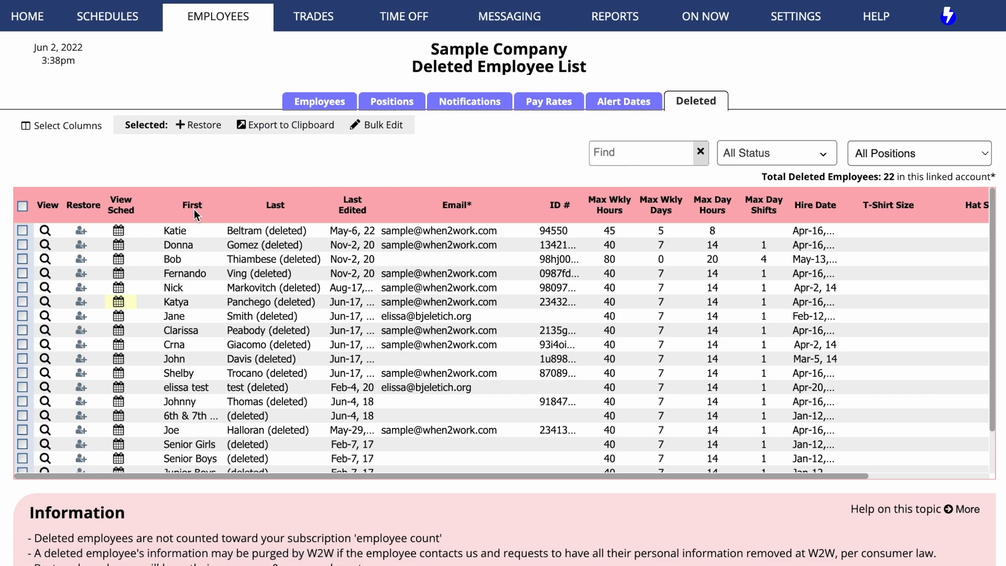
left_click(119, 304)
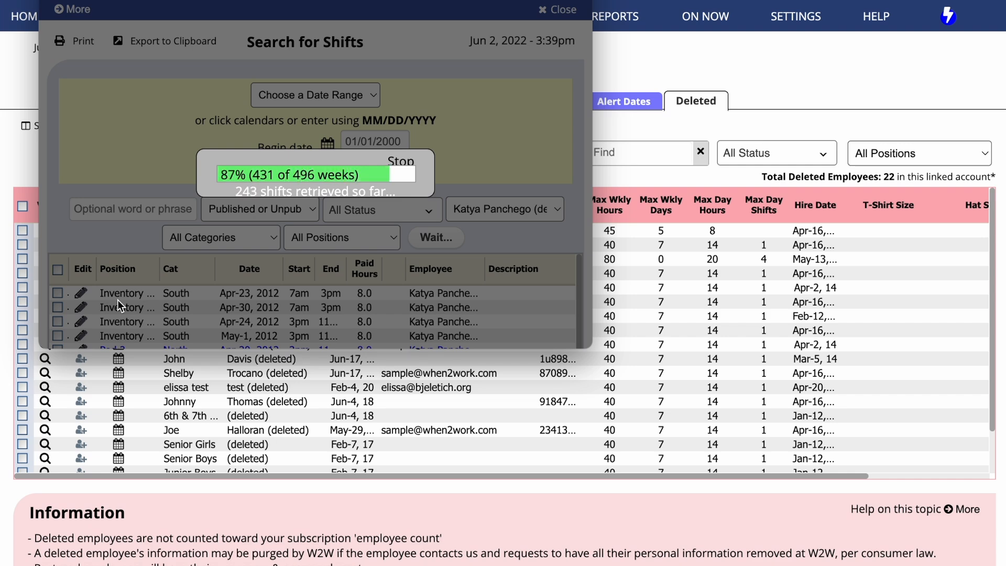
scroll(117, 300, "down", 2)
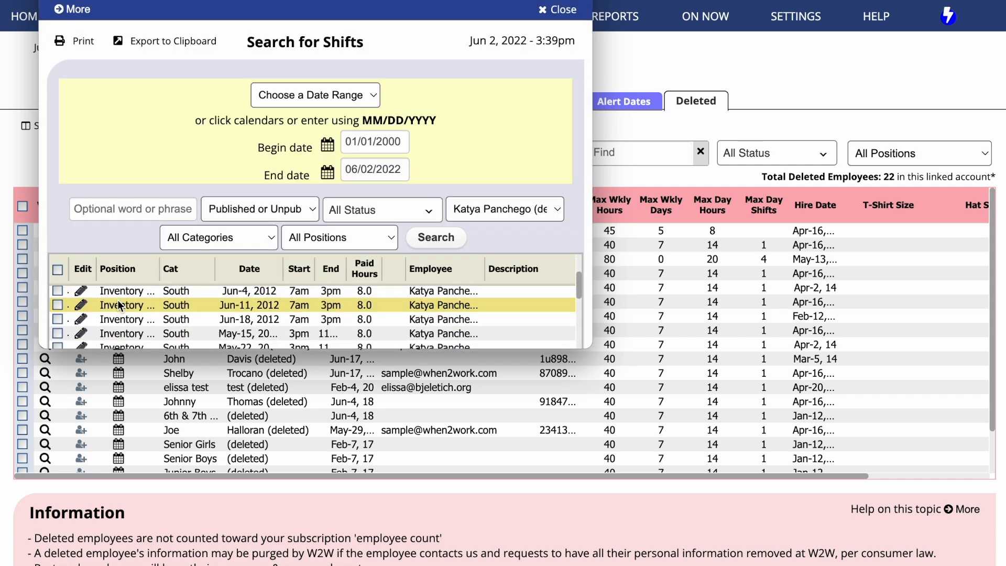
left_click_drag(130, 349, 150, 482)
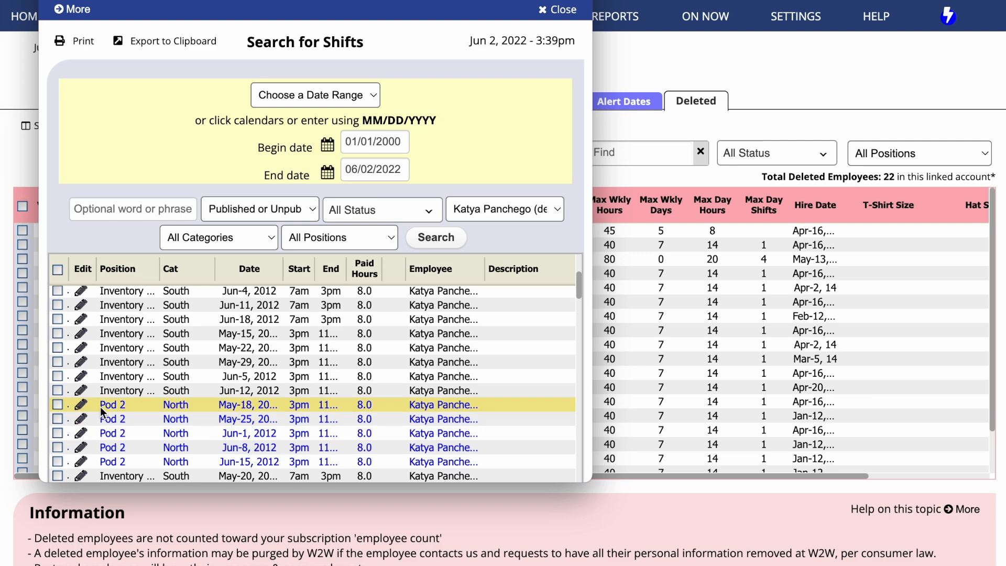
left_click(58, 319)
left_click(57, 347)
left_click(58, 362)
left_click(58, 269)
left_click(172, 41)
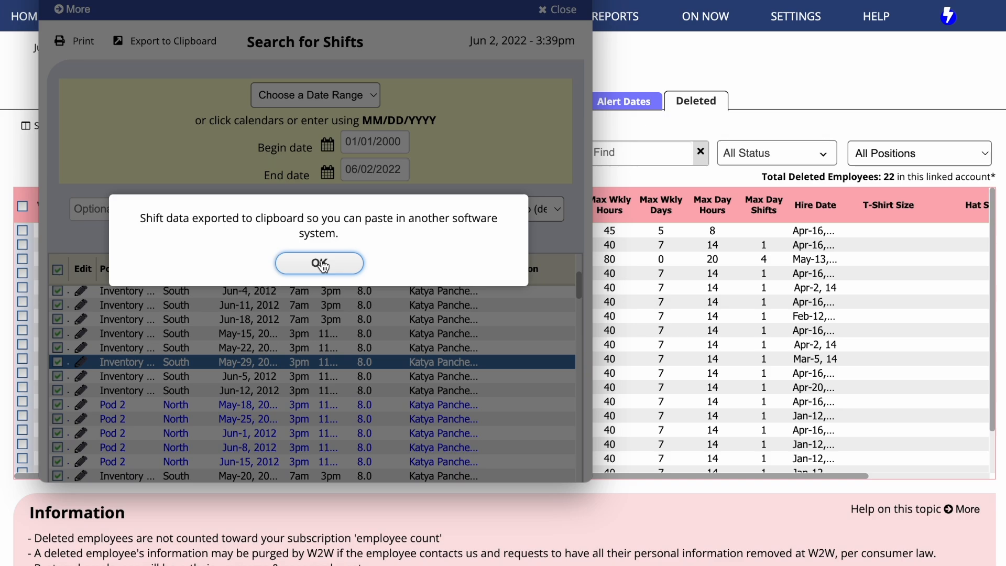
left_click(321, 263)
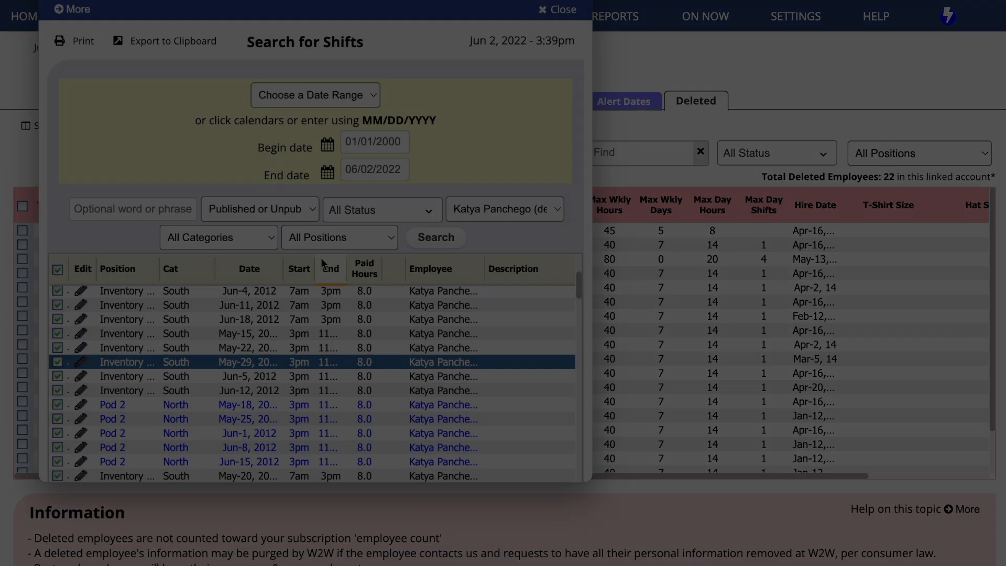